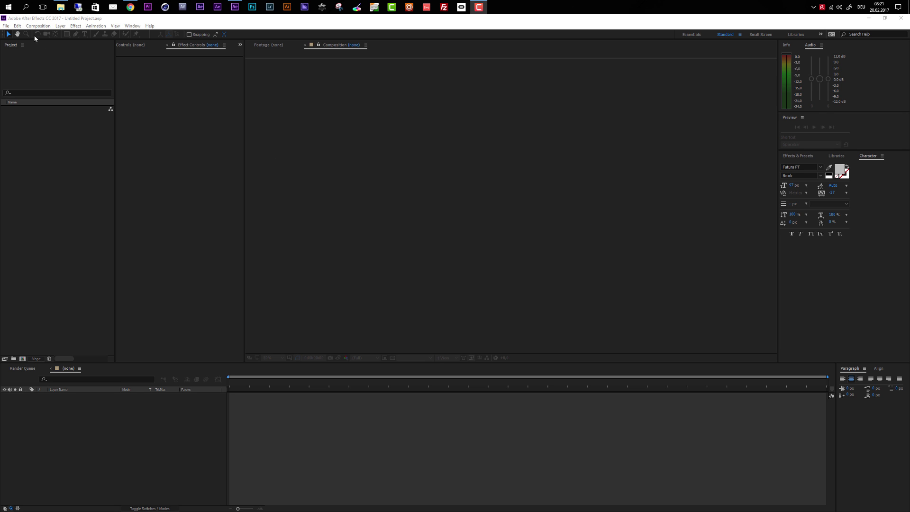
- Open the Water Logo.aep template project and accept converting it to this version
{"action": "left_click", "coordinate": [5, 27]}
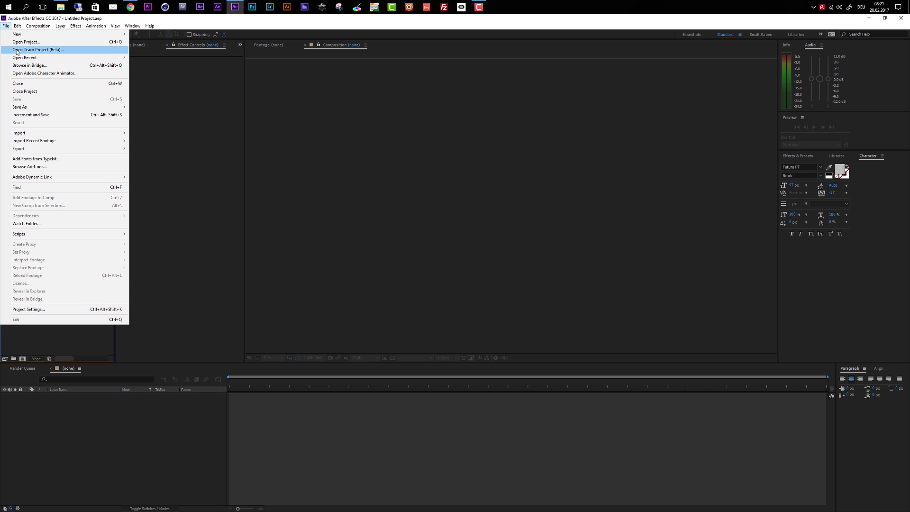
{"action": "left_click", "coordinate": [24, 42]}
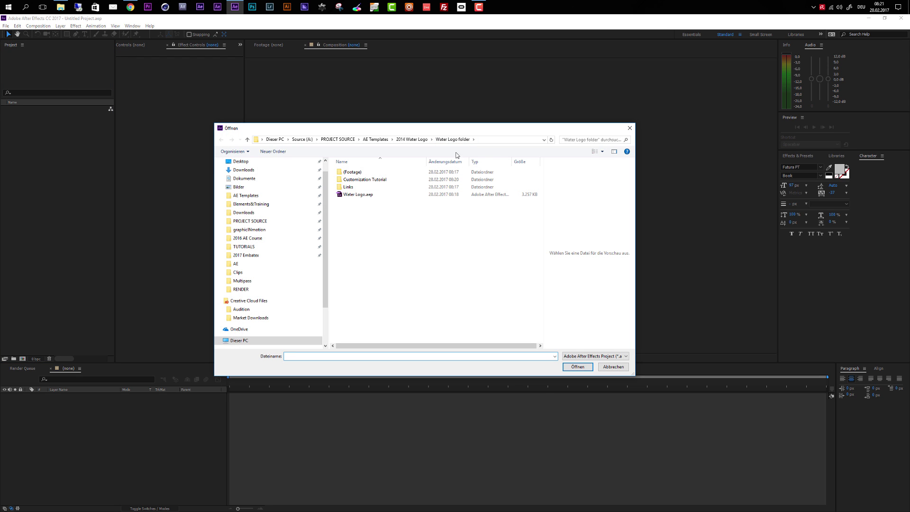
{"action": "left_click", "coordinate": [355, 196]}
{"action": "left_click", "coordinate": [578, 367]}
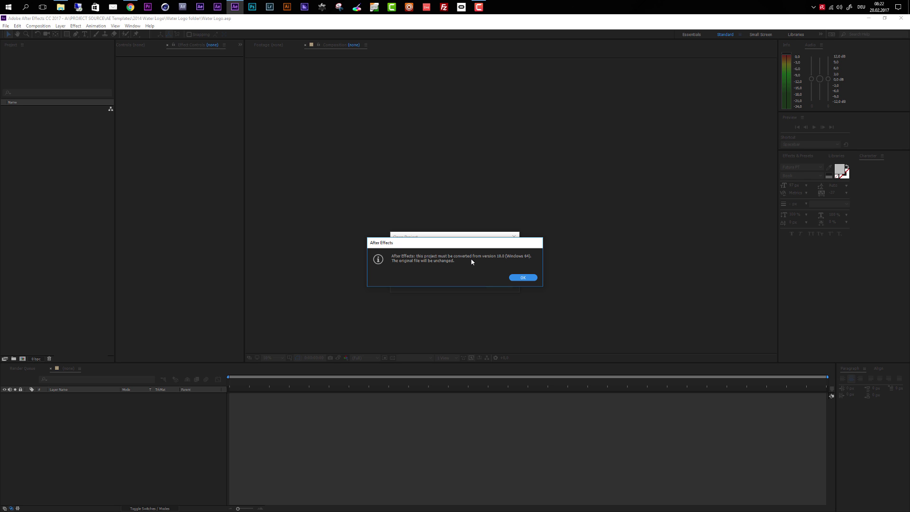
{"action": "left_click", "coordinate": [523, 278]}
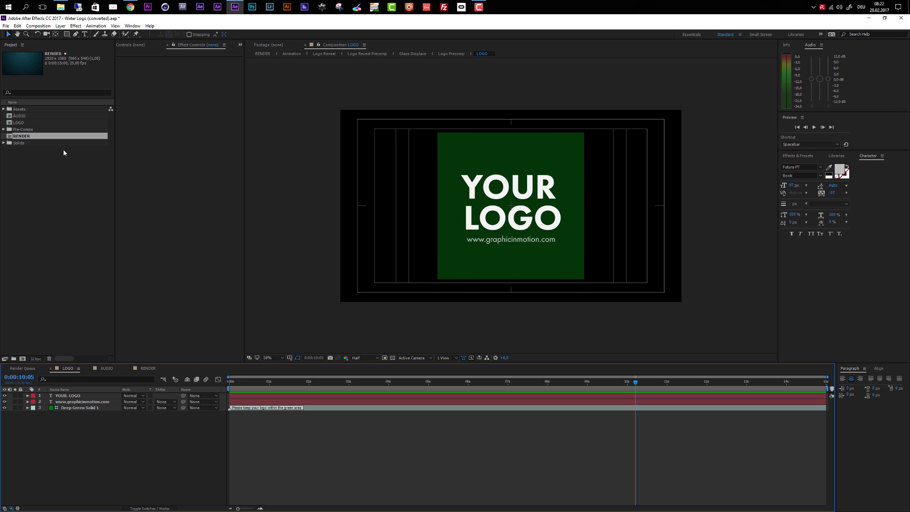
- Expand the Assets folder and start replacing the Water 01_Li1 footage with a file
{"action": "left_click", "coordinate": [3, 109]}
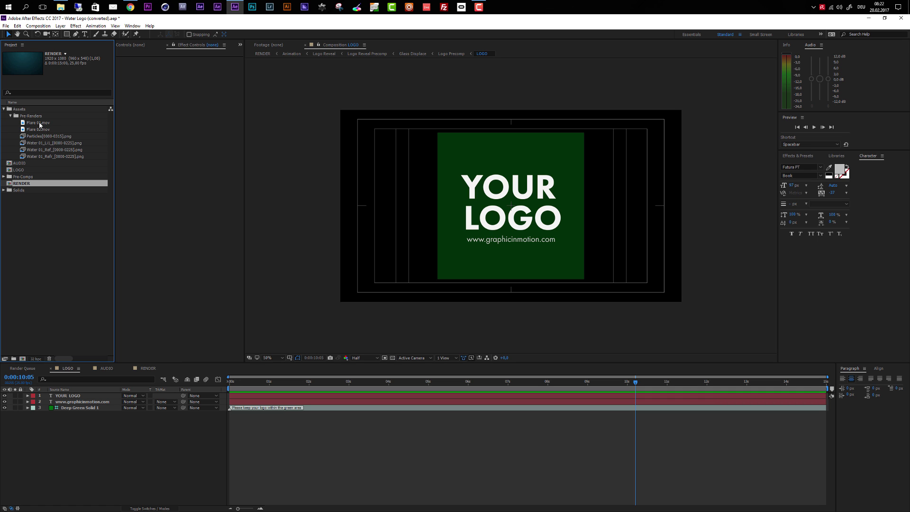
{"action": "right_click", "coordinate": [48, 143]}
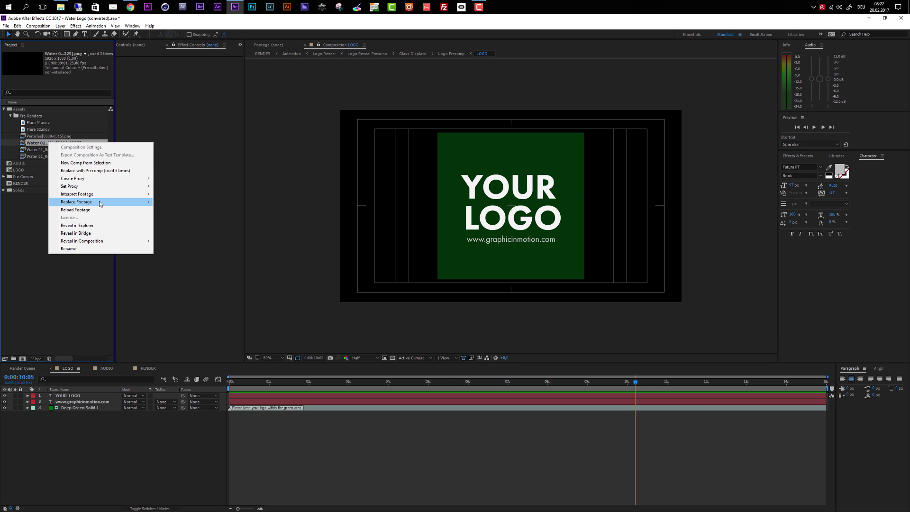
{"action": "mouse_move", "coordinate": [126, 203]}
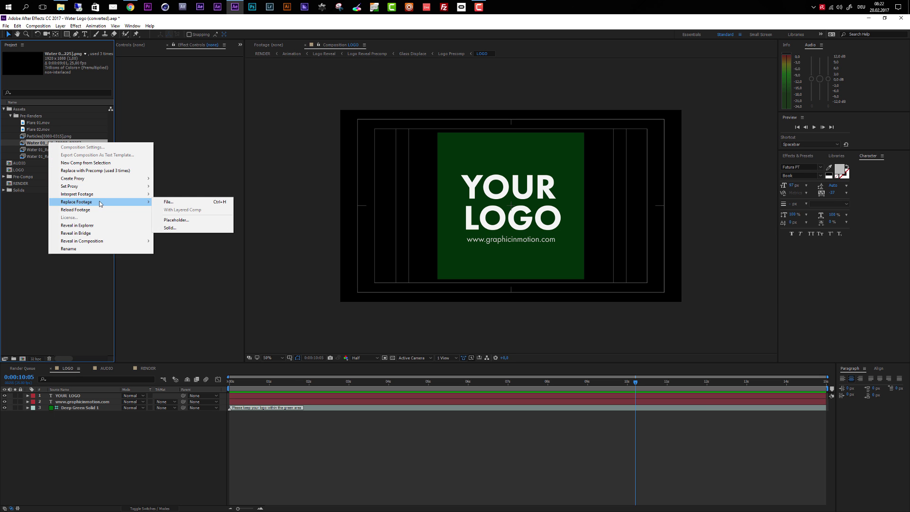
{"action": "left_click", "coordinate": [180, 204]}
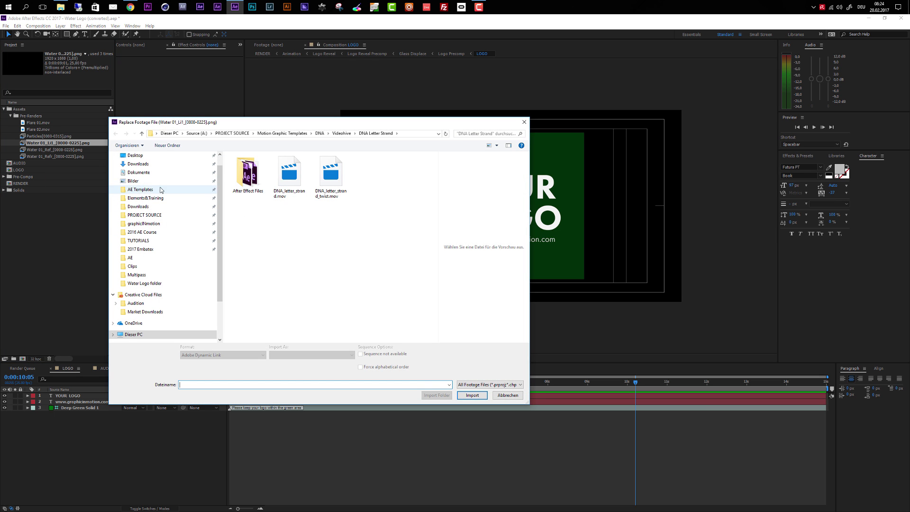
- Browse to the Pre-Renders Water frames as a PNG sequence, then cancel without replacing
{"action": "left_click", "coordinate": [141, 190]}
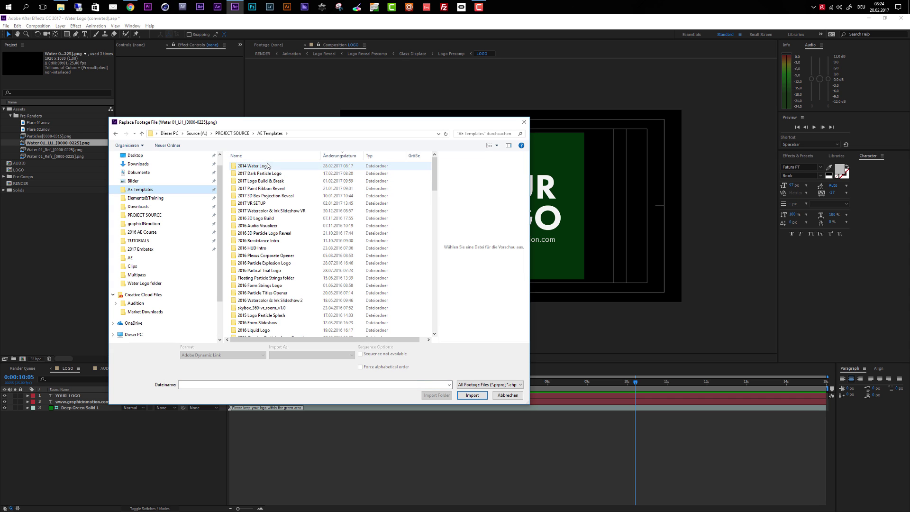
{"action": "double_click", "coordinate": [268, 166]}
{"action": "double_click", "coordinate": [263, 195]}
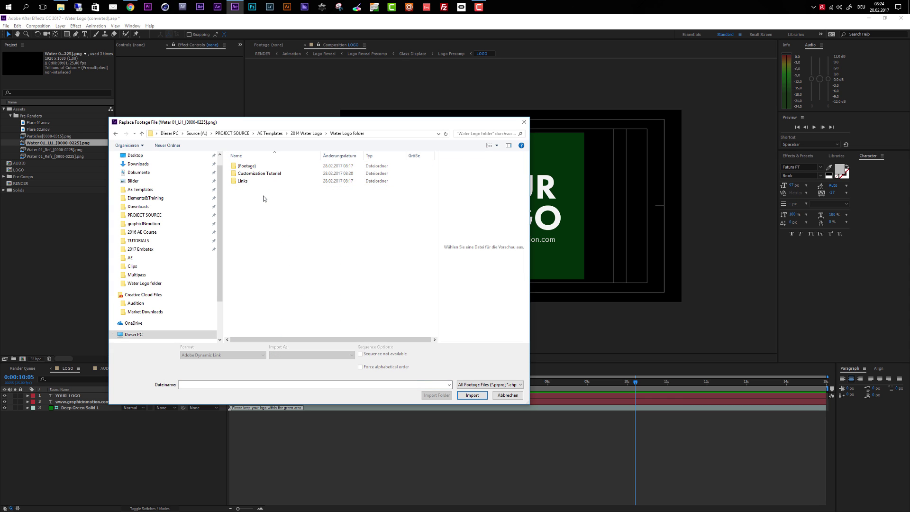
{"action": "double_click", "coordinate": [245, 167]}
{"action": "double_click", "coordinate": [244, 168]}
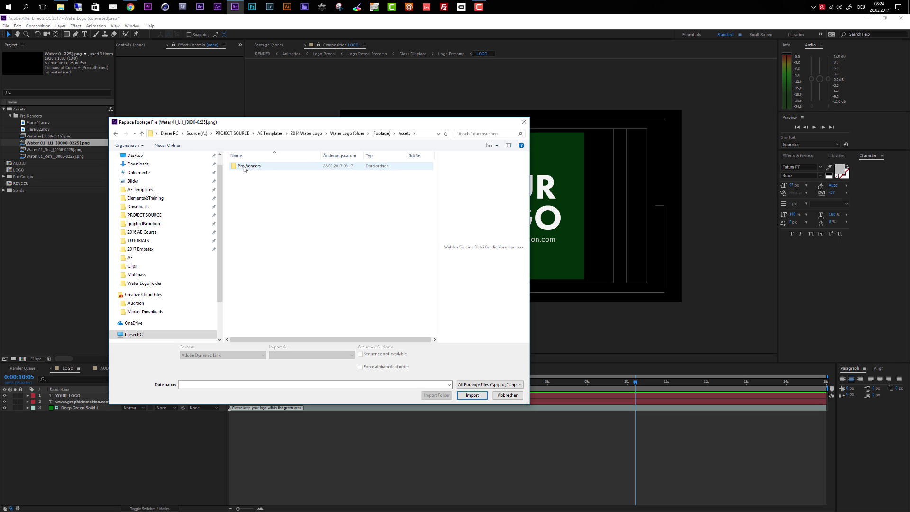
{"action": "double_click", "coordinate": [245, 166]}
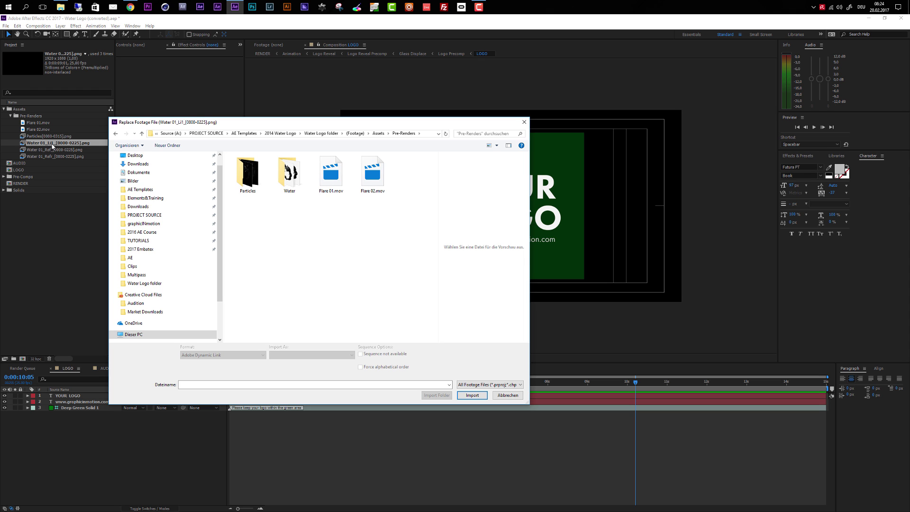
{"action": "double_click", "coordinate": [291, 179]}
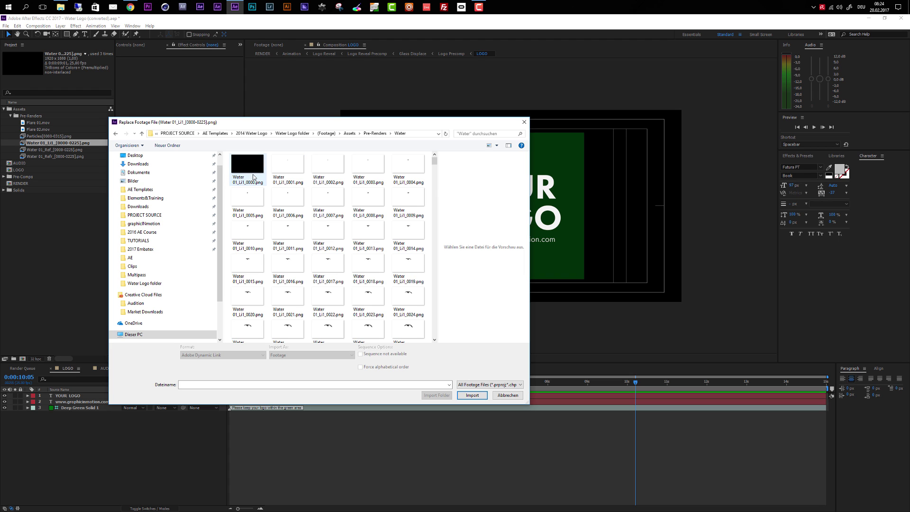
{"action": "left_click", "coordinate": [253, 176]}
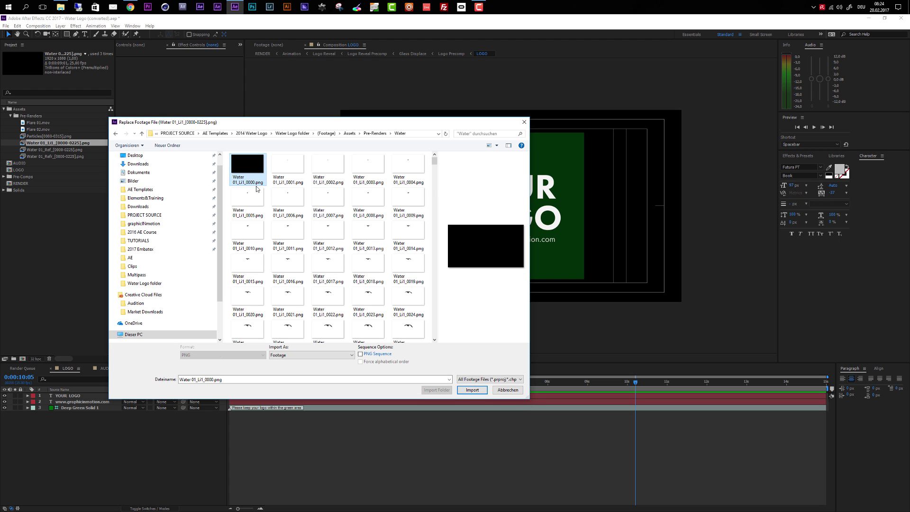
{"action": "left_click", "coordinate": [359, 354]}
{"action": "left_click", "coordinate": [508, 391]}
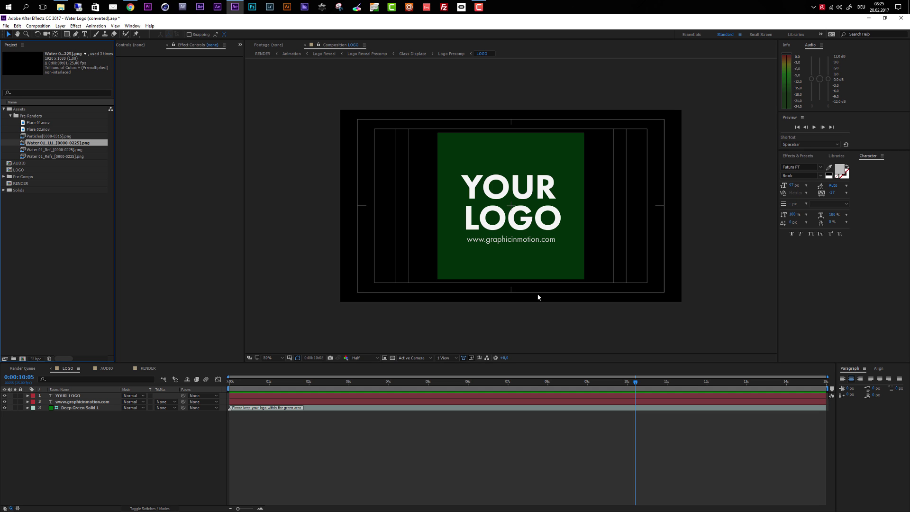
- Import logo_only.ai from graphicINmotion > Logo > Neu_2012 into the project
{"action": "left_click", "coordinate": [7, 26]}
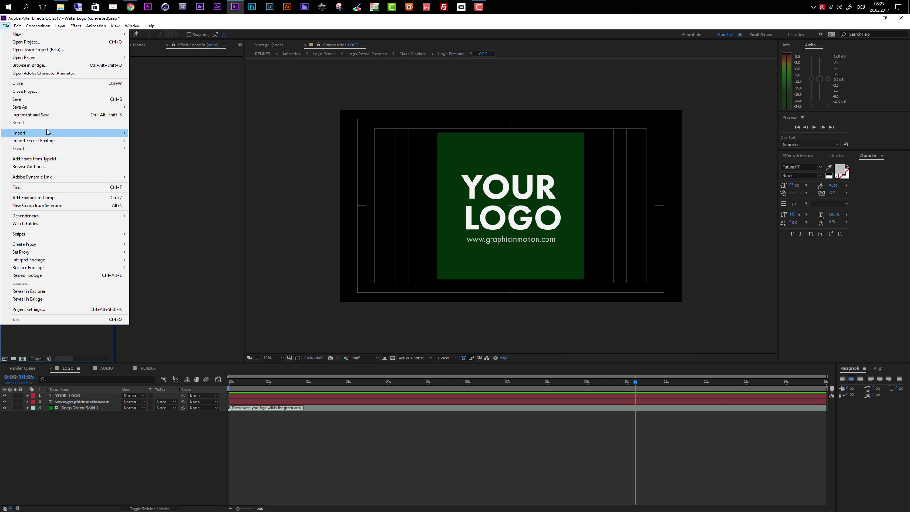
{"action": "mouse_move", "coordinate": [47, 133]}
{"action": "left_click", "coordinate": [152, 133]}
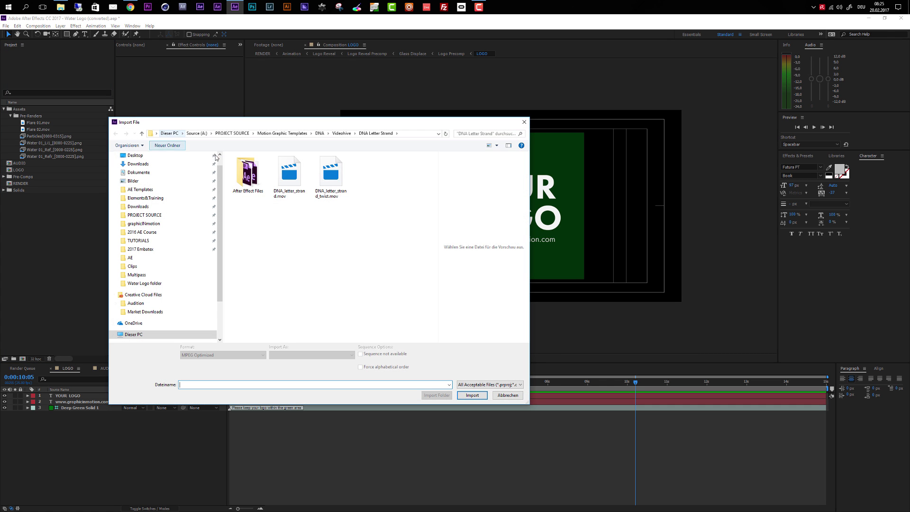
{"action": "left_click", "coordinate": [158, 225]}
{"action": "double_click", "coordinate": [242, 210]}
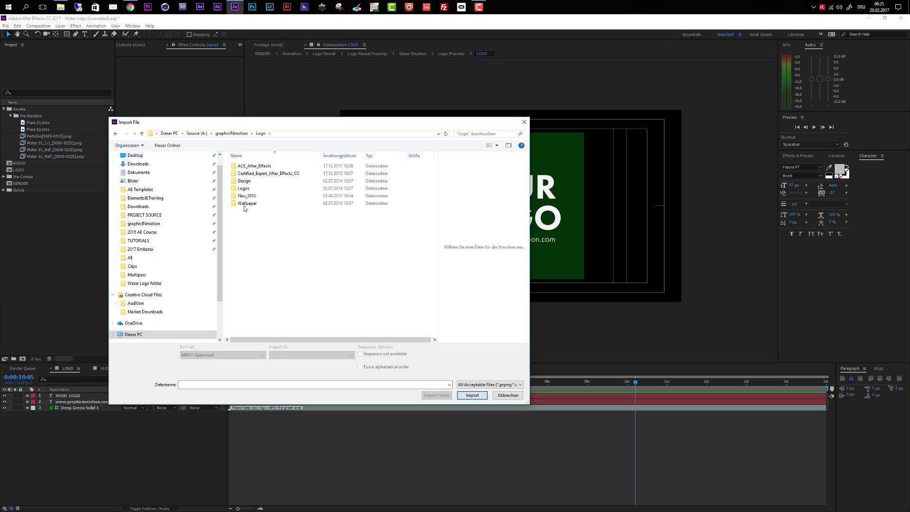
{"action": "double_click", "coordinate": [246, 195]}
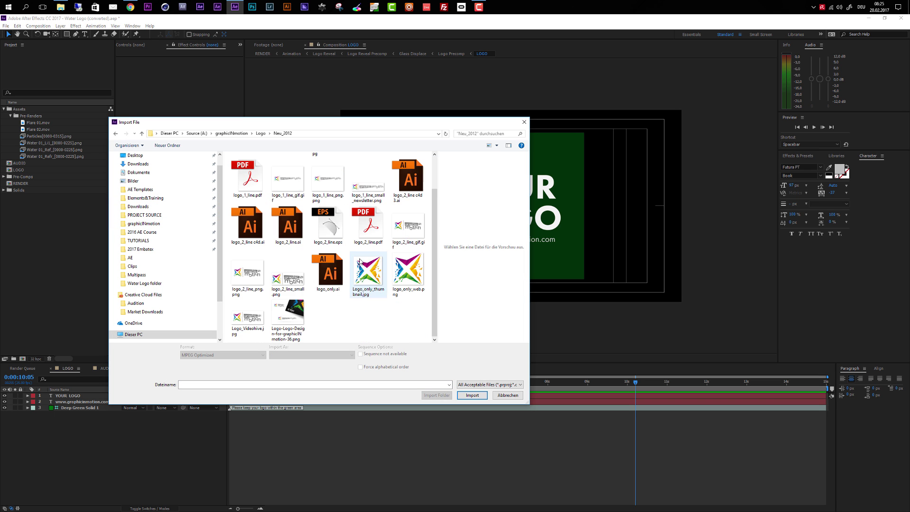
{"action": "left_click", "coordinate": [335, 268]}
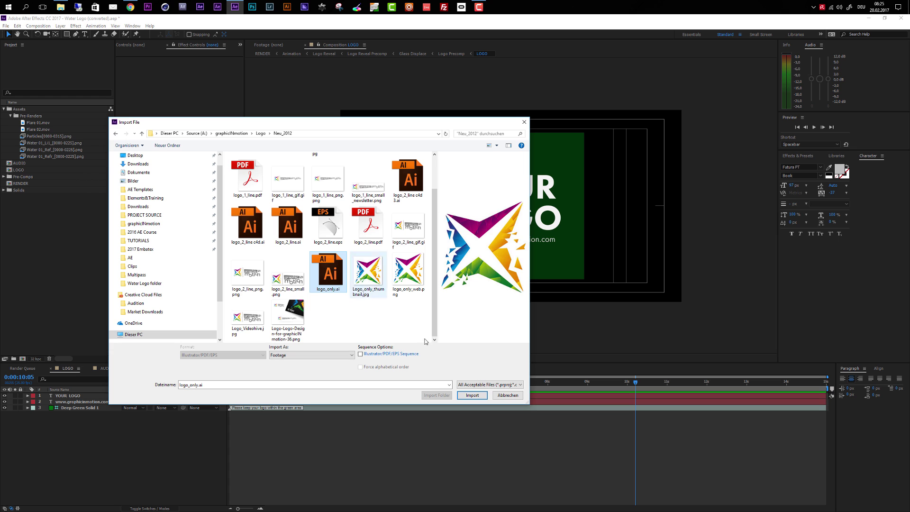
{"action": "left_click", "coordinate": [472, 395]}
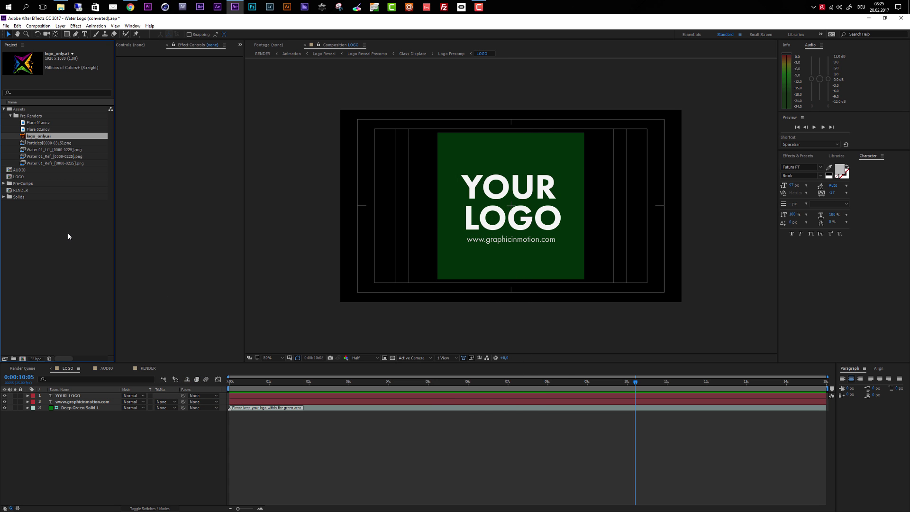
{"action": "left_click", "coordinate": [67, 370]}
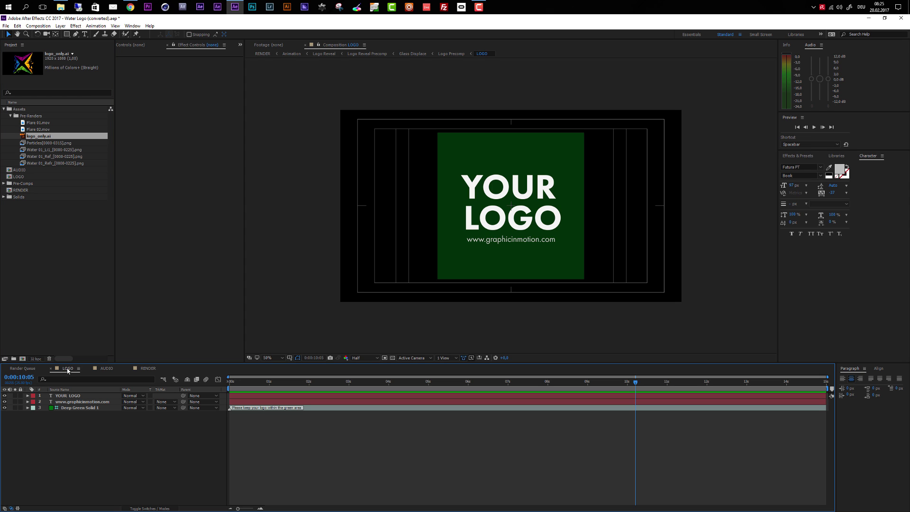
- Add logo_only.ai as a layer in the LOGO composition and scale it to 53%
{"action": "left_click", "coordinate": [20, 177]}
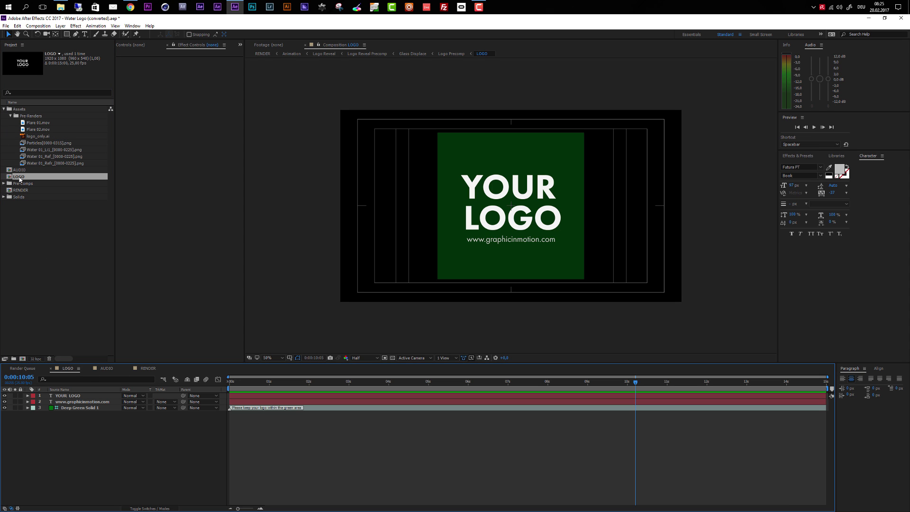
{"action": "left_click_drag", "start_coordinate": [38, 136], "coordinate": [92, 395]}
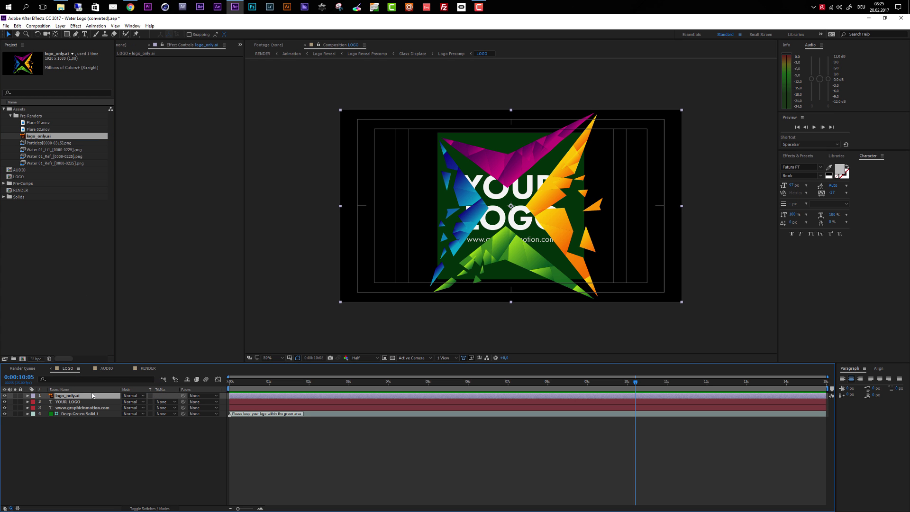
{"action": "key", "text": "s"}
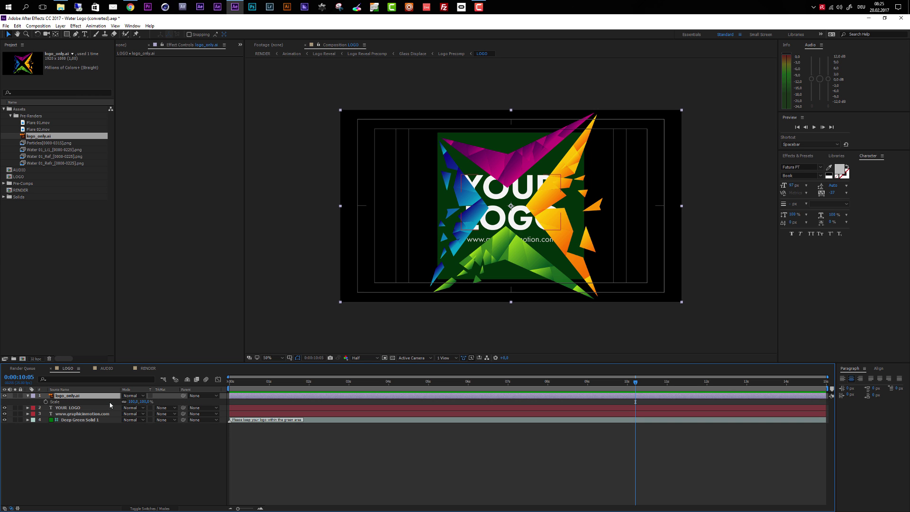
{"action": "left_click_drag", "start_coordinate": [142, 402], "coordinate": [126, 401]}
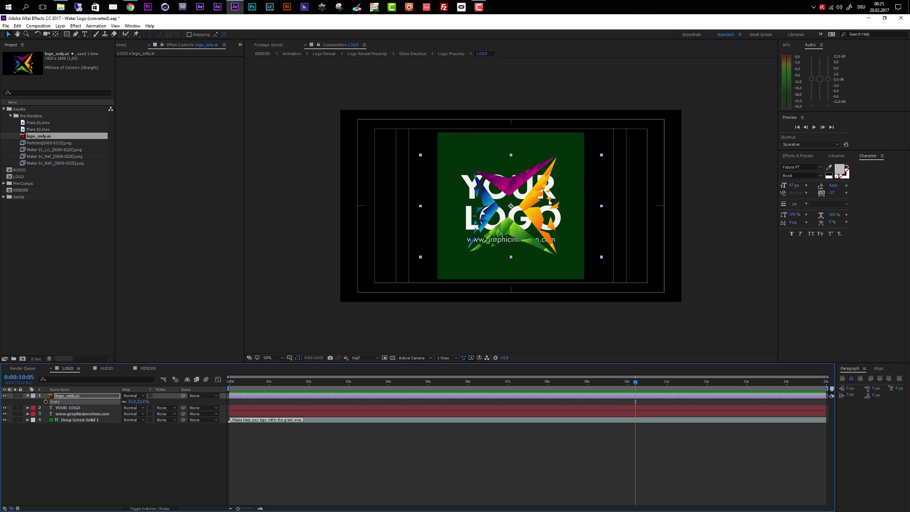
- Preview the water-distorted logo by scrubbing the RENDER composition's timeline
{"action": "left_click", "coordinate": [154, 369]}
{"action": "left_click", "coordinate": [595, 382]}
{"action": "left_click_drag", "start_coordinate": [589, 383], "coordinate": [546, 383]}
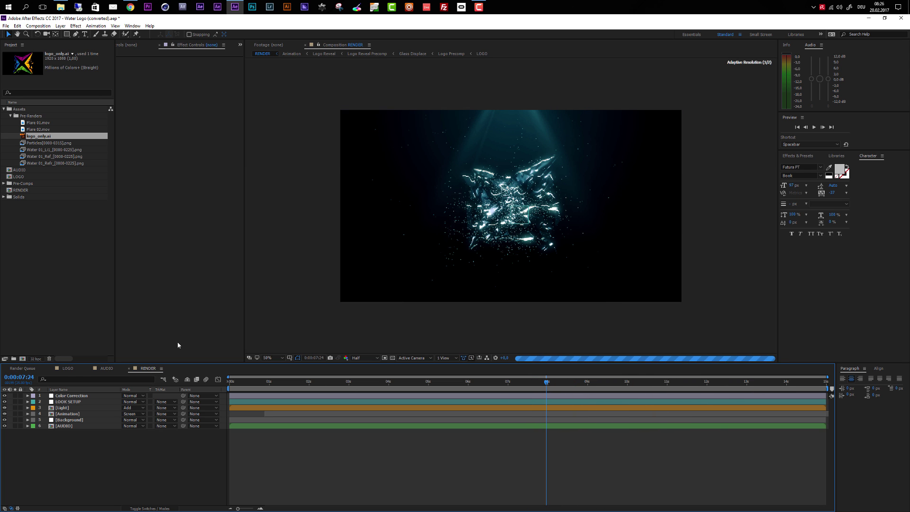
- Set logo_only.ai to 45% scale, nudge it up, and hide the YOUR LOGO text layer
{"action": "left_click", "coordinate": [68, 368]}
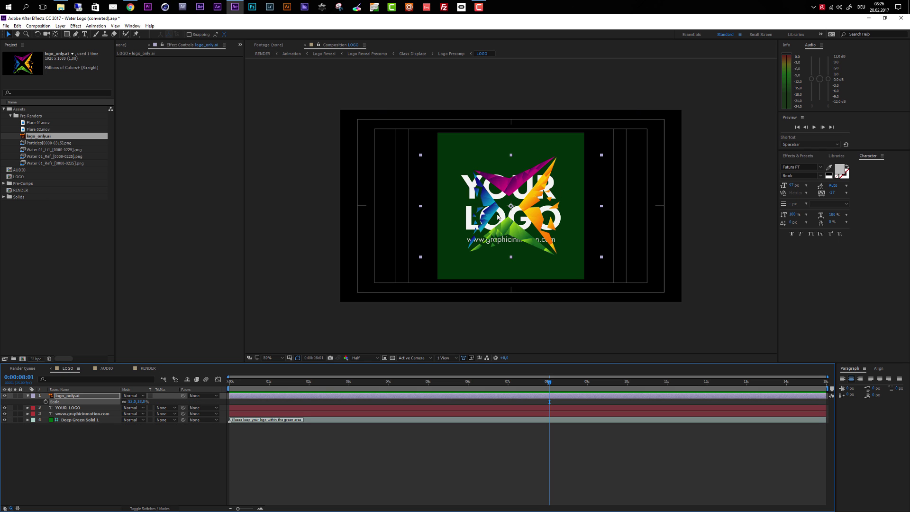
{"action": "left_click", "coordinate": [144, 401]}
{"action": "type", "text": "45"}
{"action": "key", "text": "Return"}
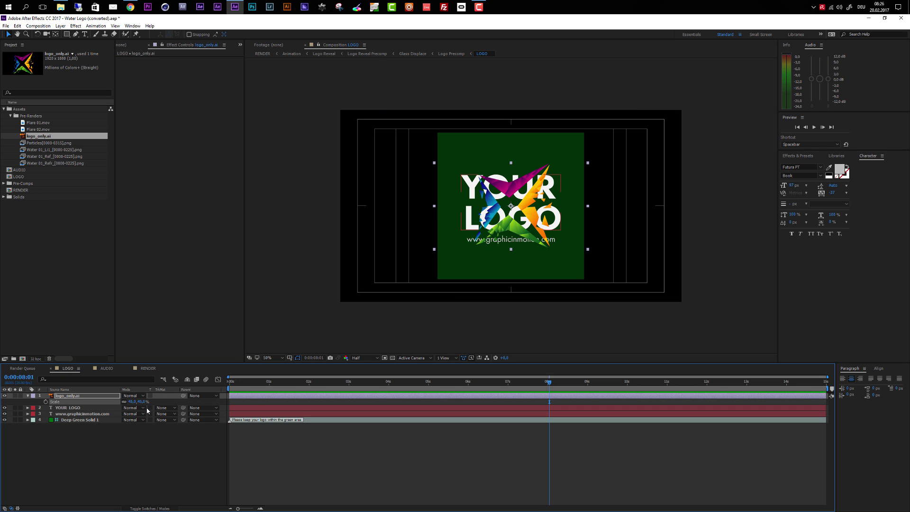
{"action": "key", "text": "shift+Up"}
{"action": "key", "text": "shift+Up"}
{"action": "key", "text": "shift+Up"}
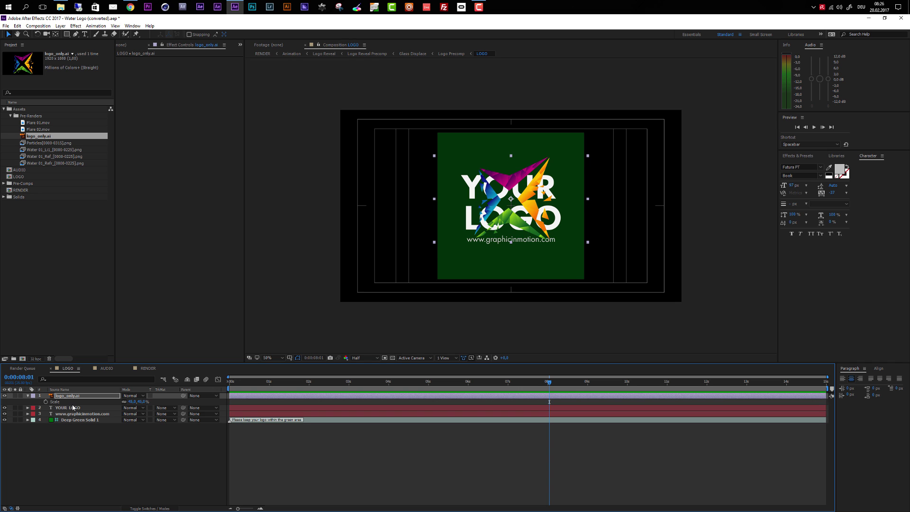
{"action": "left_click", "coordinate": [5, 408]}
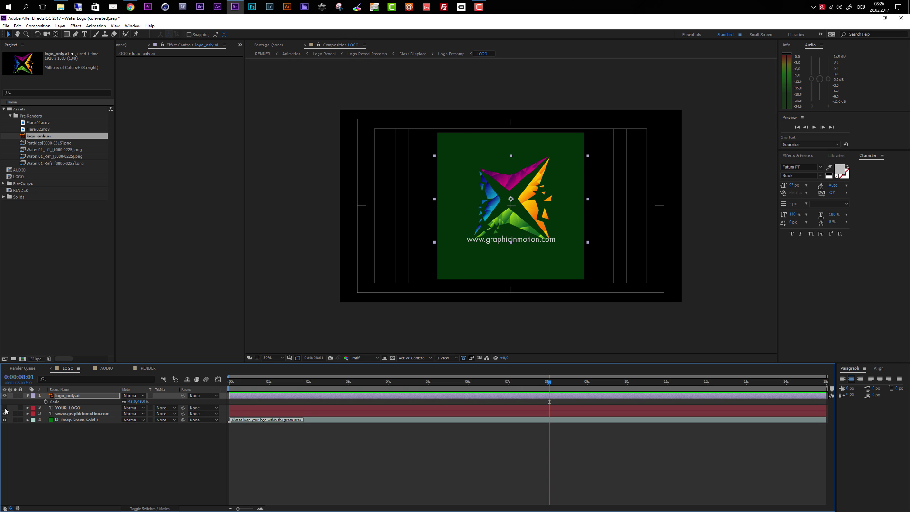
{"action": "left_click", "coordinate": [74, 415]}
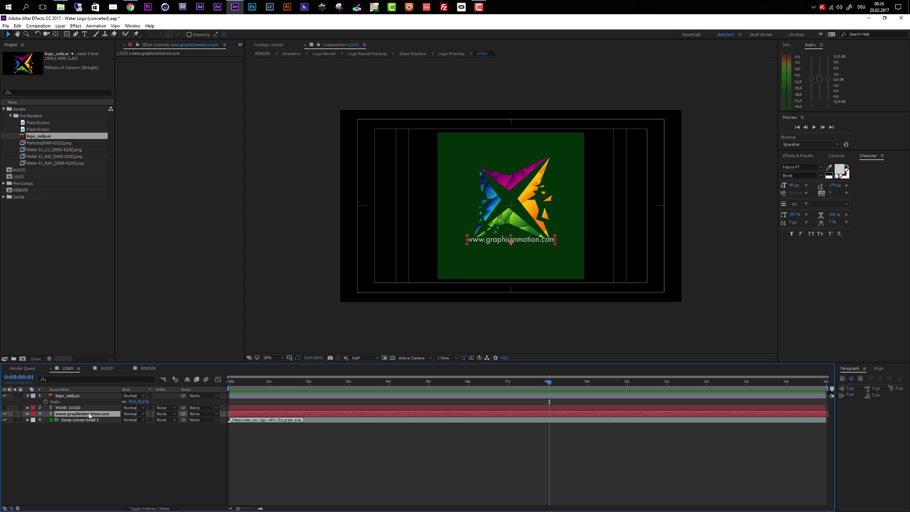
{"action": "double_click", "coordinate": [90, 415]}
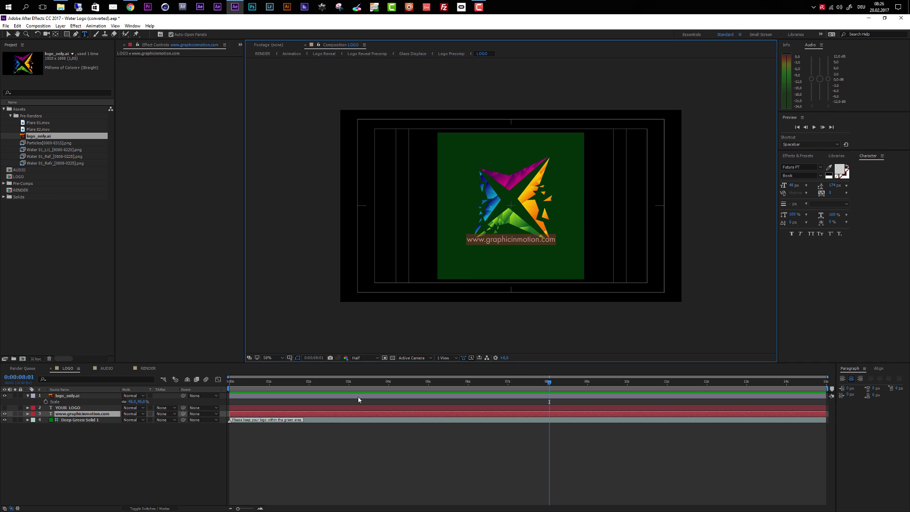
{"action": "left_click", "coordinate": [92, 425]}
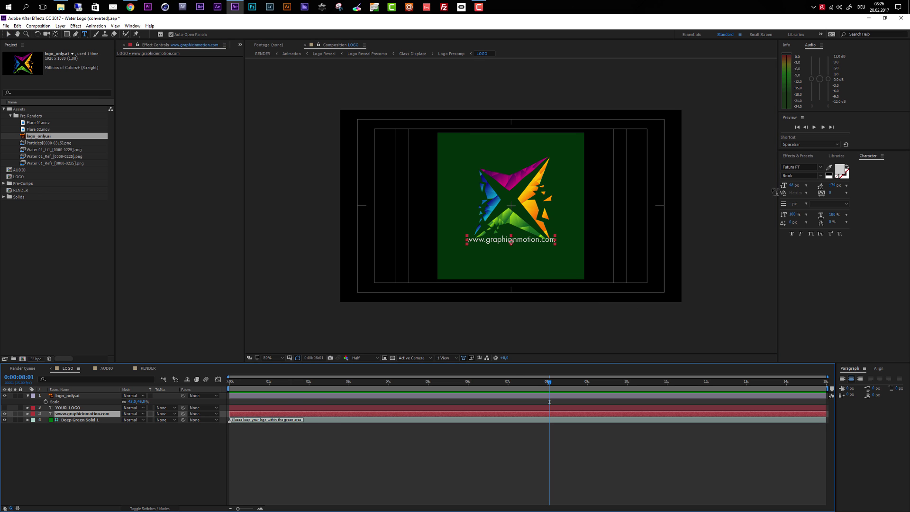
{"action": "key", "text": "v"}
{"action": "left_click_drag", "start_coordinate": [793, 185], "coordinate": [789, 186]}
{"action": "left_click", "coordinate": [572, 414]}
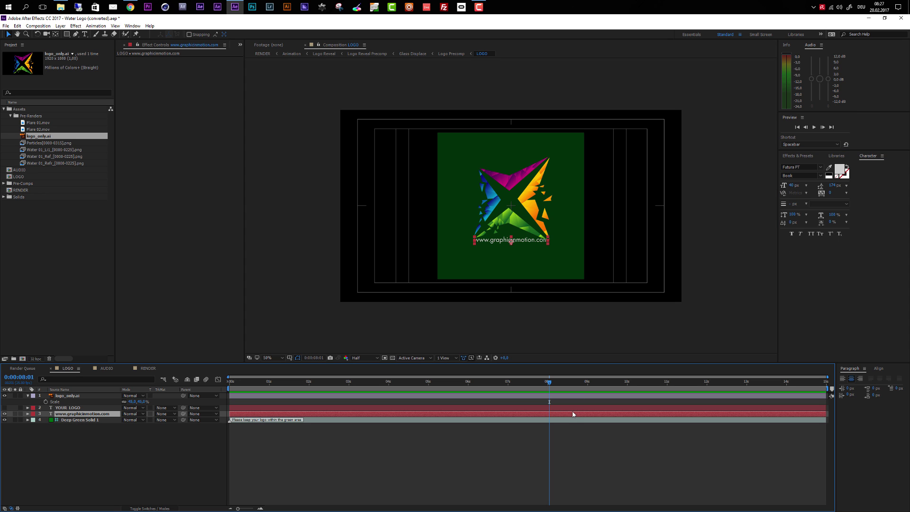
{"action": "key", "text": "Down"}
{"action": "key", "text": "Down"}
{"action": "key", "text": "Down"}
{"action": "key", "text": "Down"}
{"action": "key", "text": "Down"}
{"action": "key", "text": "Down"}
{"action": "key", "text": "Down"}
{"action": "key", "text": "Down"}
{"action": "key", "text": "Down"}
{"action": "key", "text": "Down"}
{"action": "key", "text": "Down"}
{"action": "key", "text": "Down"}
{"action": "key", "text": "Down"}
{"action": "key", "text": "Down"}
{"action": "key", "text": "Down"}
{"action": "key", "text": "Down"}
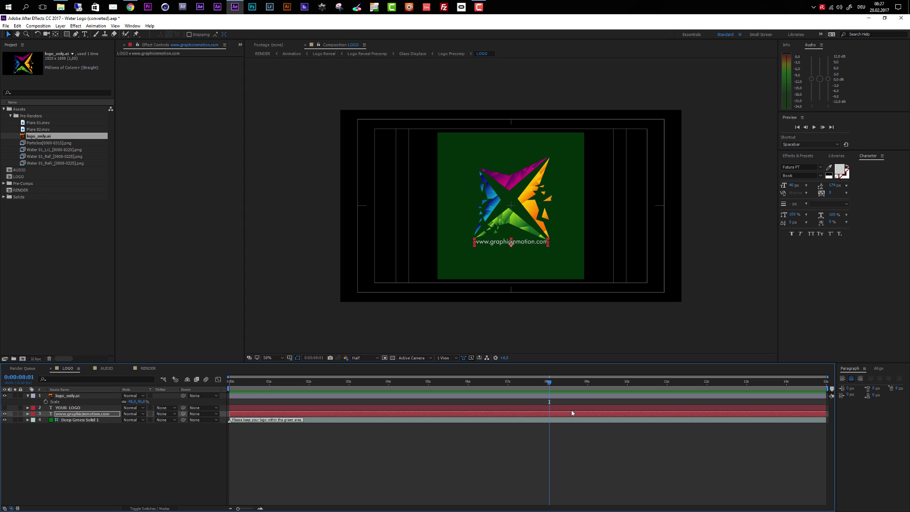
{"action": "key", "text": "Down"}
{"action": "key", "text": "Down"}
{"action": "key", "text": "Down"}
{"action": "key", "text": "Down"}
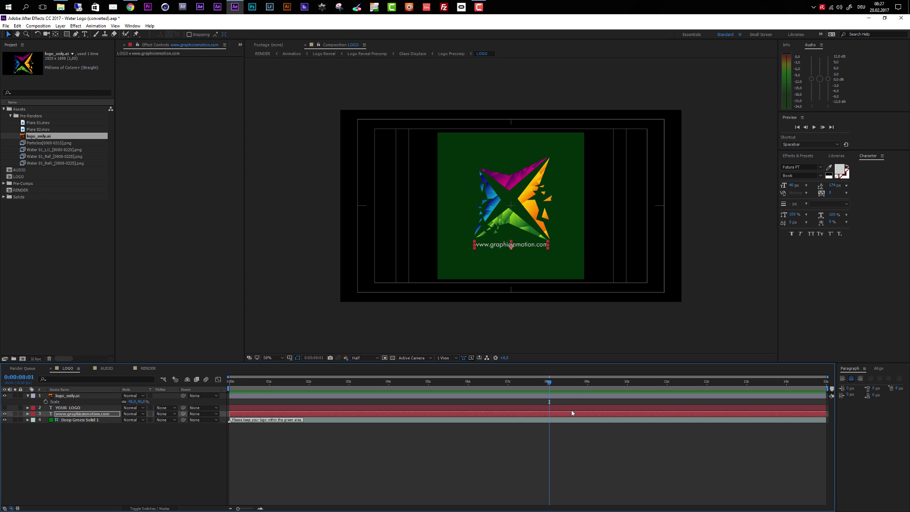
{"action": "key", "text": "Down"}
{"action": "key", "text": "Down"}
{"action": "left_click", "coordinate": [594, 437]}
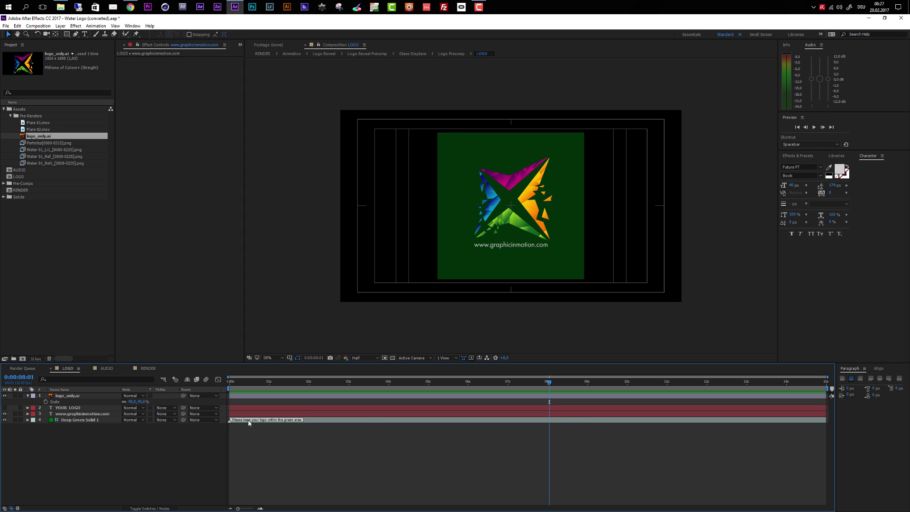
- Open the AUDIO composition and show the template's Links folder in File Explorer on the other screen
{"action": "left_click", "coordinate": [104, 368]}
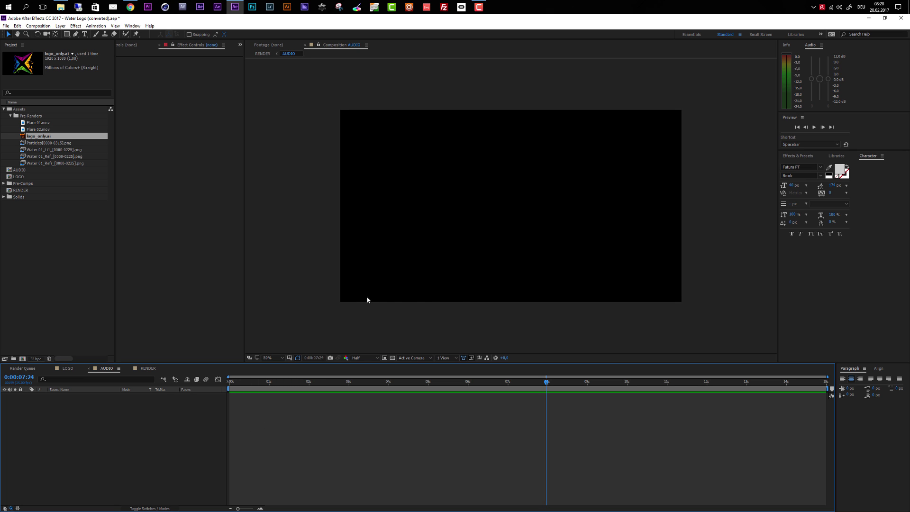
{"action": "key", "text": "super+e"}
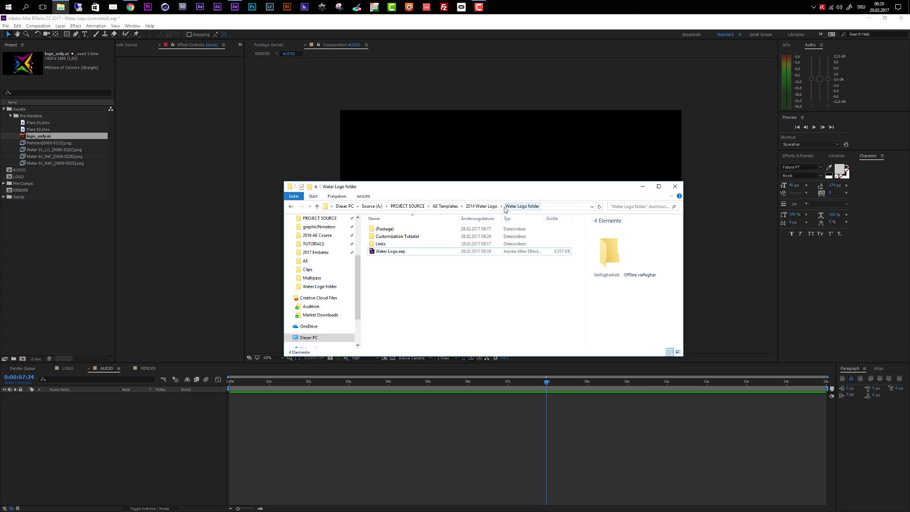
{"action": "double_click", "coordinate": [381, 244]}
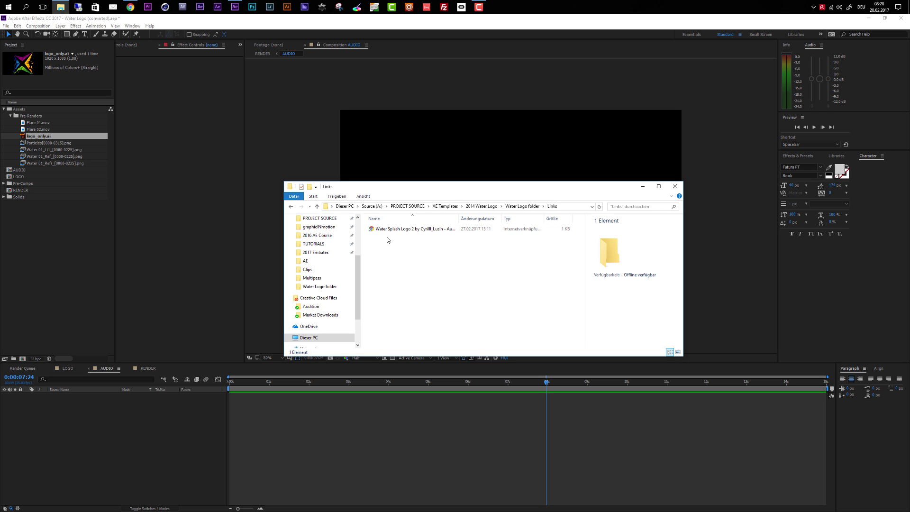
{"action": "left_click_drag", "start_coordinate": [463, 187], "coordinate": [909, 199]}
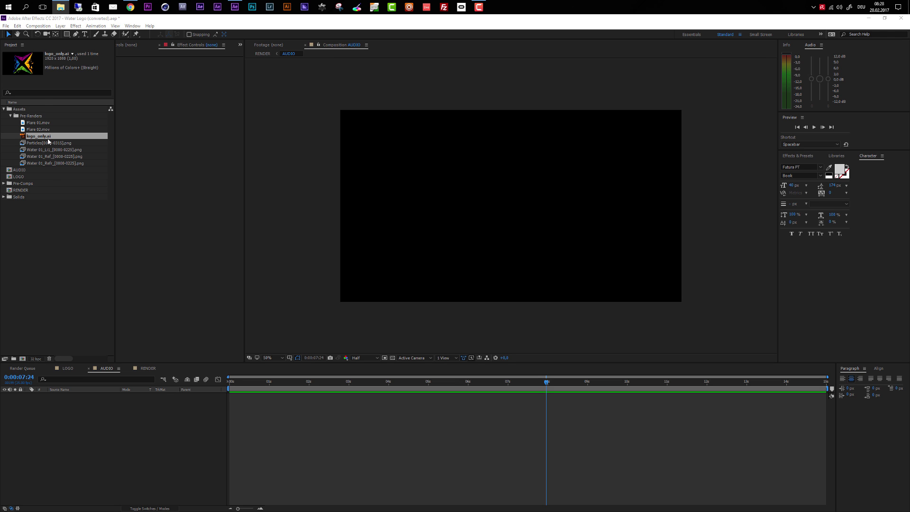
{"action": "left_click", "coordinate": [7, 26]}
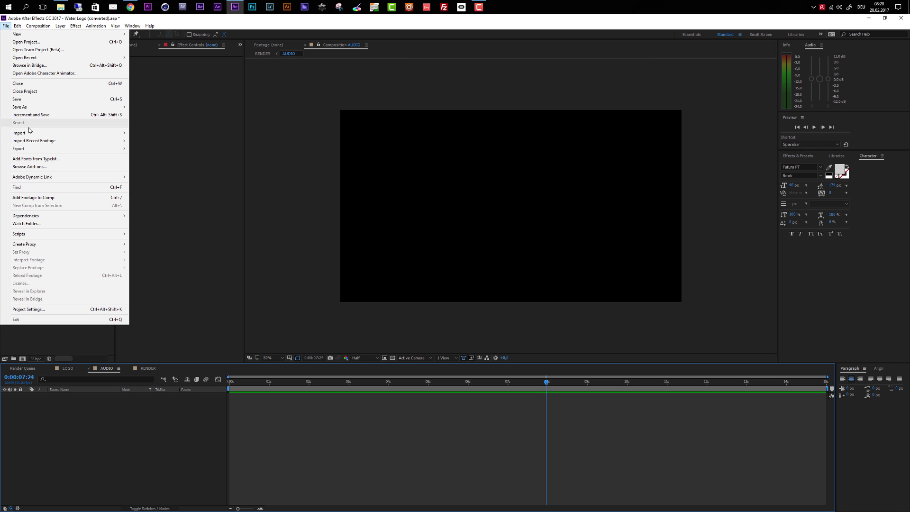
{"action": "mouse_move", "coordinate": [56, 134]}
{"action": "left_click", "coordinate": [144, 134]}
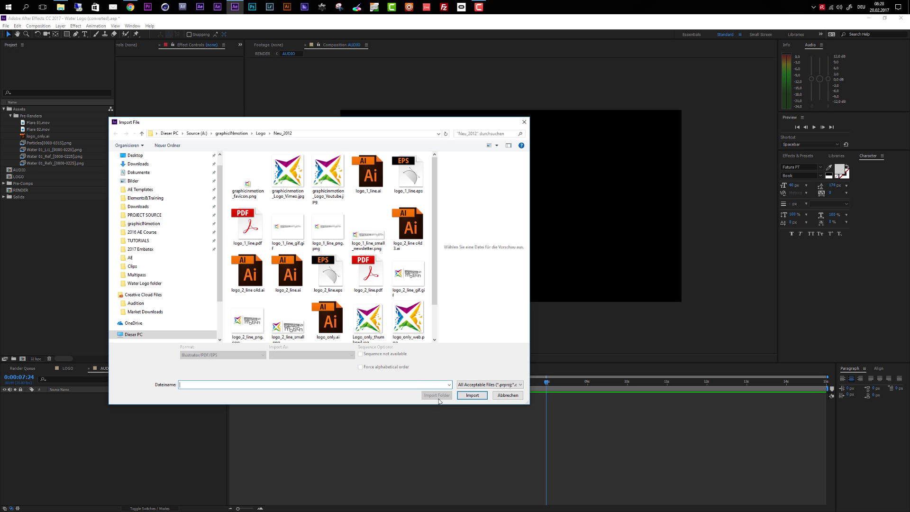
{"action": "left_click", "coordinate": [524, 123]}
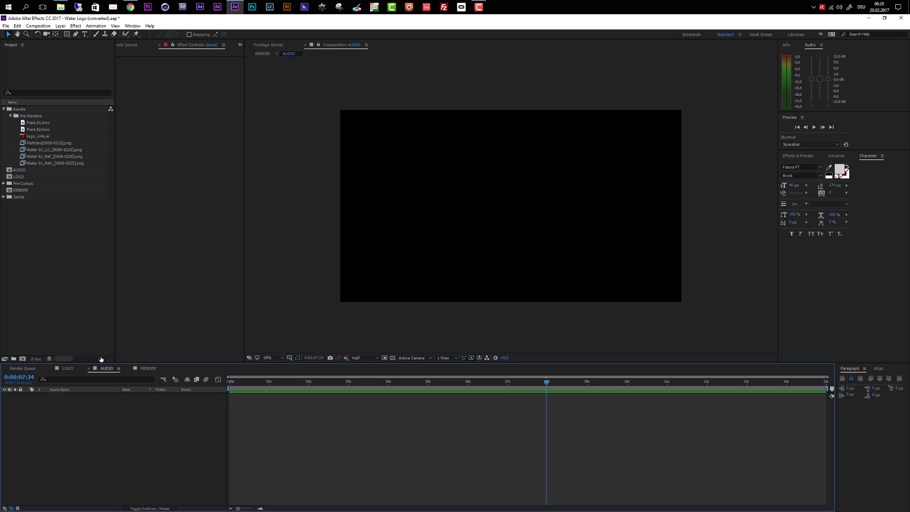
{"action": "left_click", "coordinate": [147, 369]}
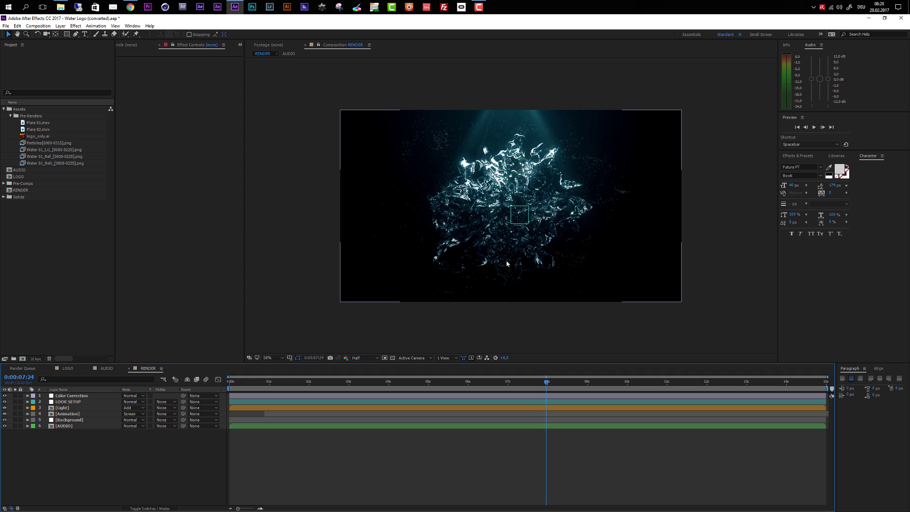
- Select the RENDER composition's LOOK SETUP layer and bring its Effect Controls forward
{"action": "left_click", "coordinate": [67, 396]}
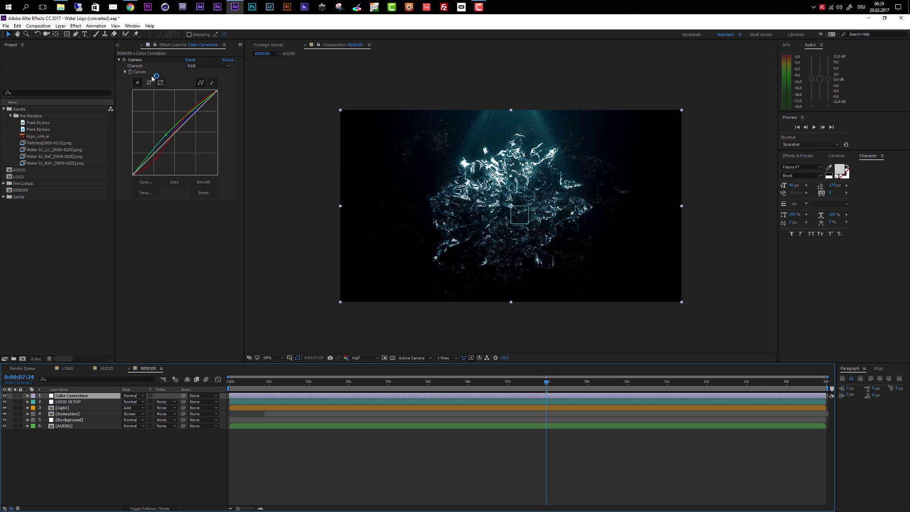
{"action": "left_click", "coordinate": [76, 403]}
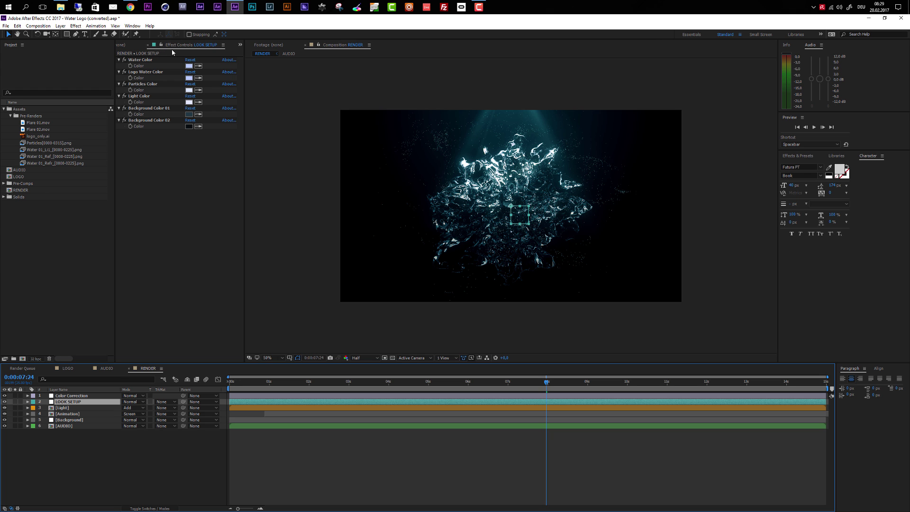
{"action": "left_click", "coordinate": [134, 27]}
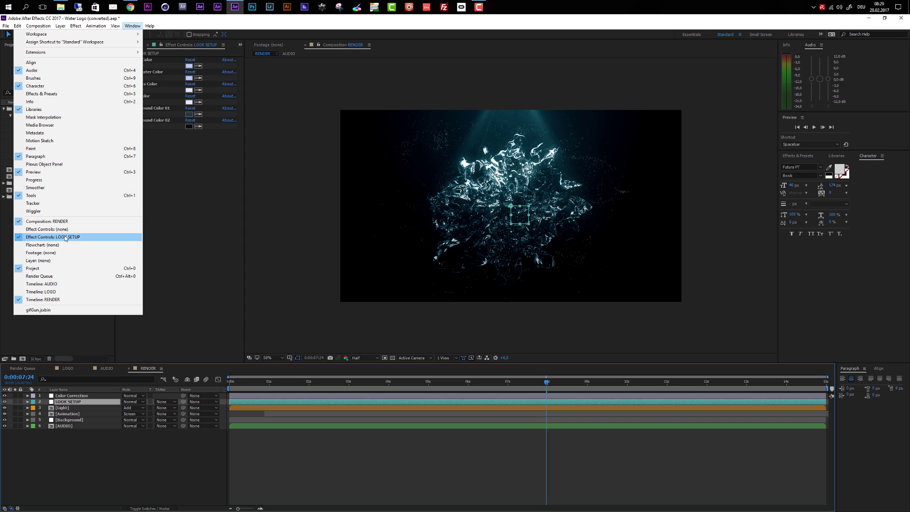
{"action": "left_click", "coordinate": [96, 237]}
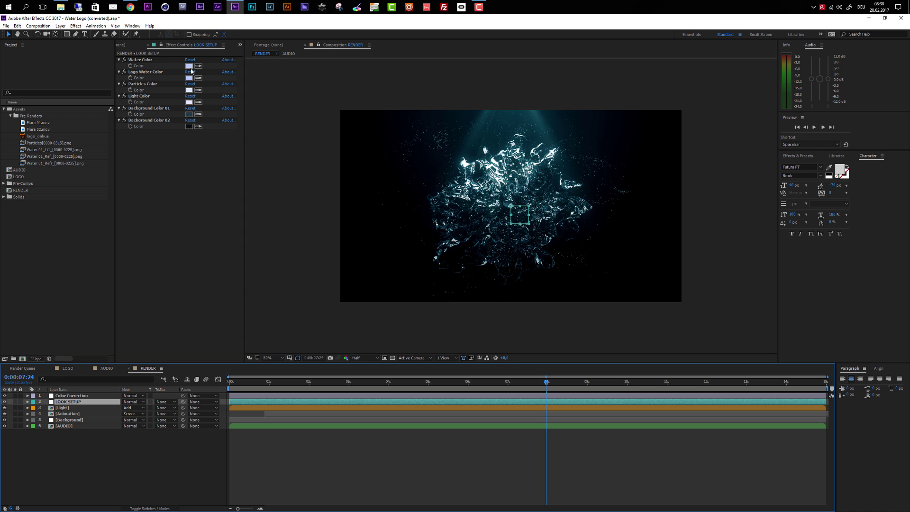
{"action": "left_click", "coordinate": [140, 65]}
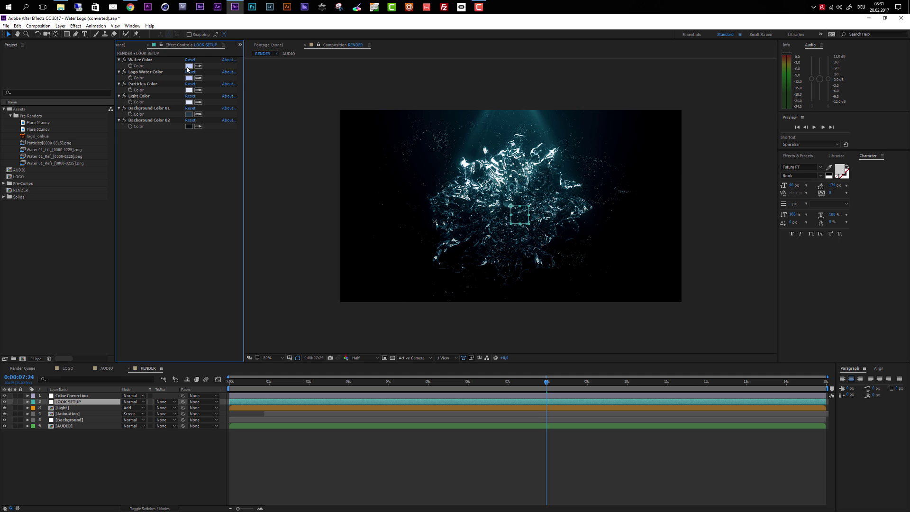
- Set LOOK SETUP's Water Color to a soft light purple in the colour picker
{"action": "left_click", "coordinate": [188, 66]}
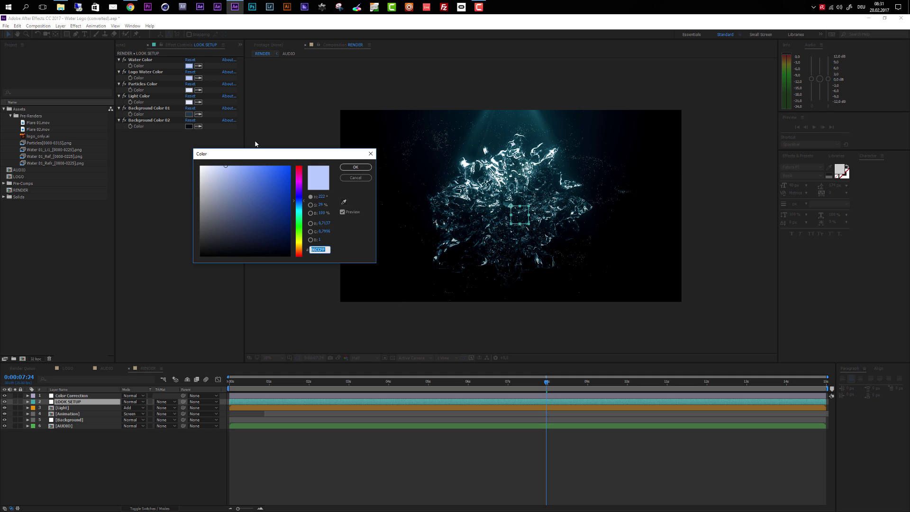
{"action": "left_click_drag", "start_coordinate": [299, 201], "coordinate": [299, 186]}
{"action": "left_click_drag", "start_coordinate": [244, 174], "coordinate": [258, 167]}
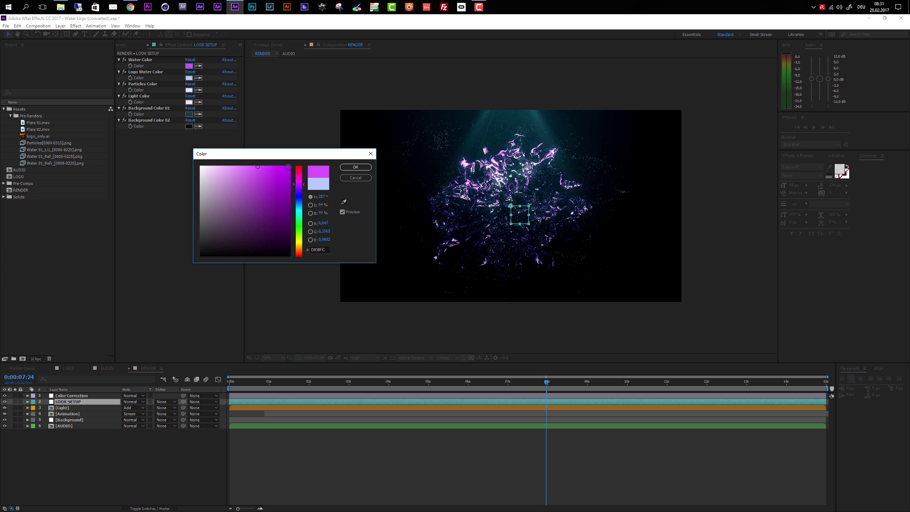
{"action": "left_click_drag", "start_coordinate": [258, 167], "coordinate": [242, 166]}
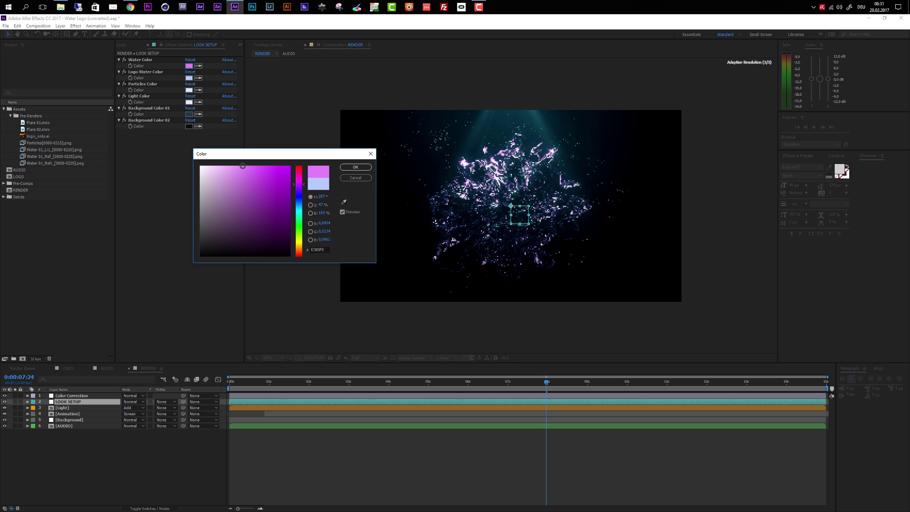
{"action": "left_click", "coordinate": [305, 188]}
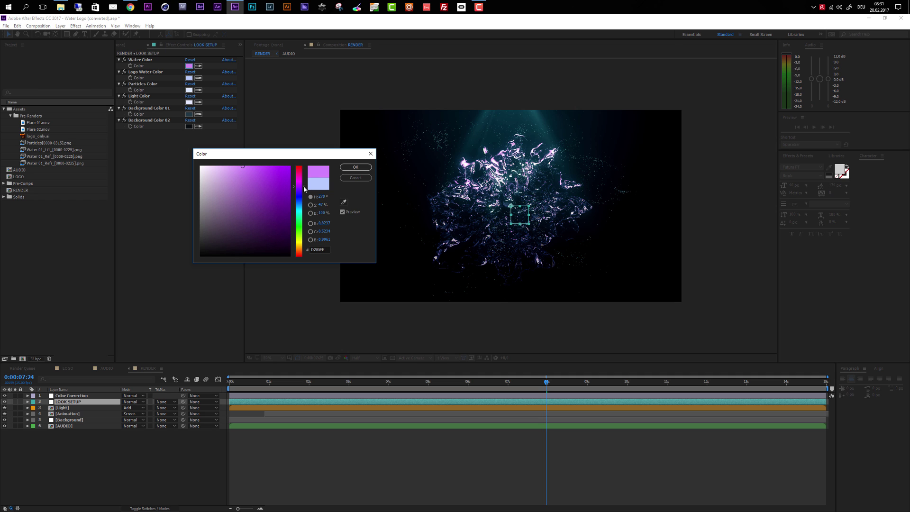
{"action": "left_click", "coordinate": [355, 167]}
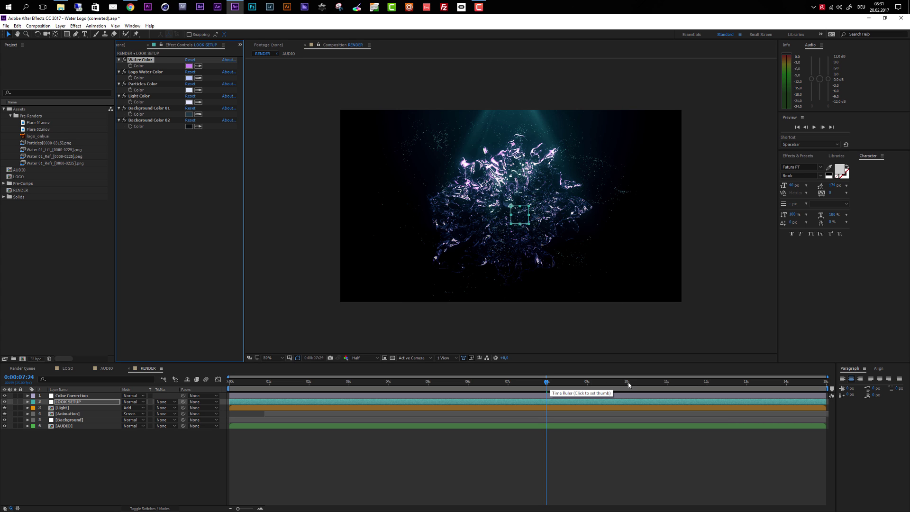
- Eyedrop the Water Color purple into Logo Water Color, previewing around 0:00:08:16–0:00:09:01
{"action": "left_click", "coordinate": [593, 383]}
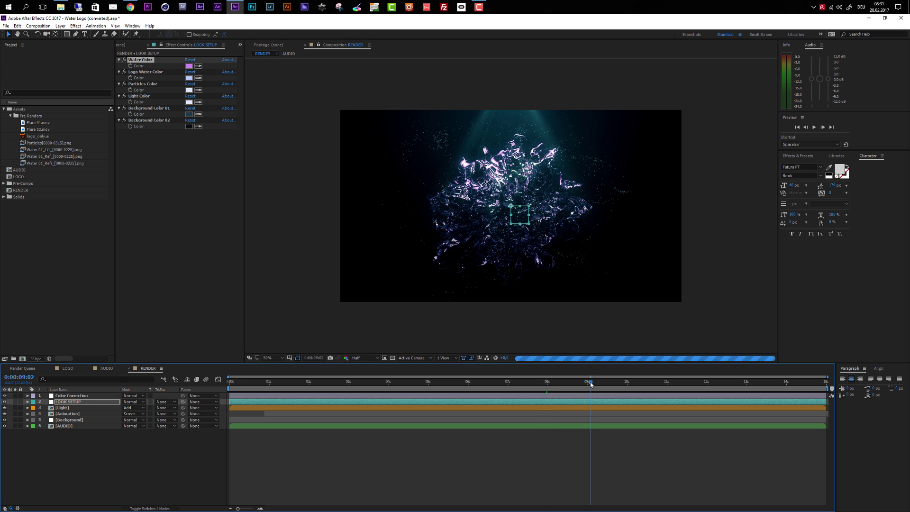
{"action": "left_click_drag", "start_coordinate": [592, 384], "coordinate": [611, 386]}
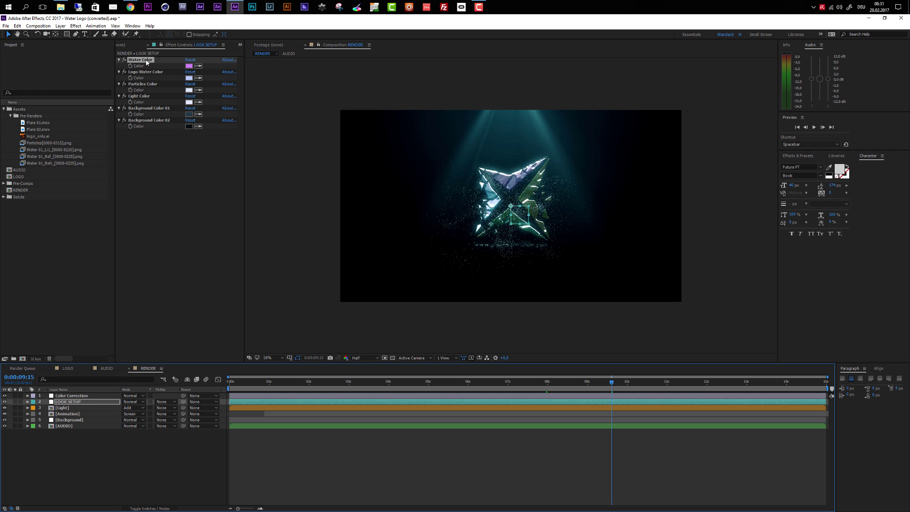
{"action": "left_click", "coordinate": [198, 78]}
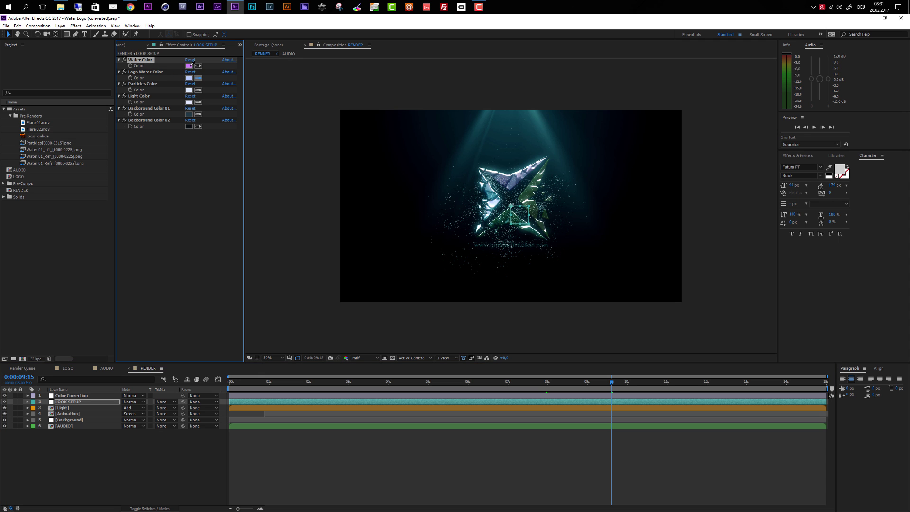
{"action": "left_click", "coordinate": [189, 66]}
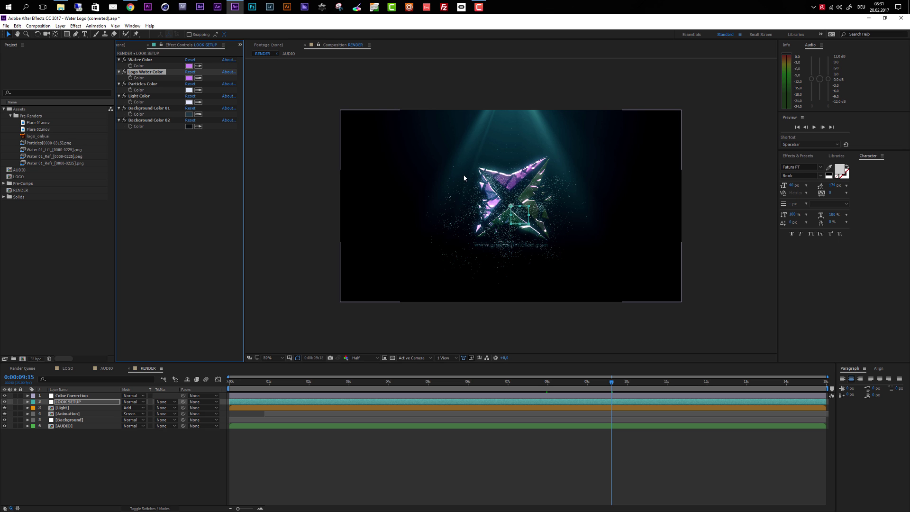
{"action": "left_click", "coordinate": [600, 389]}
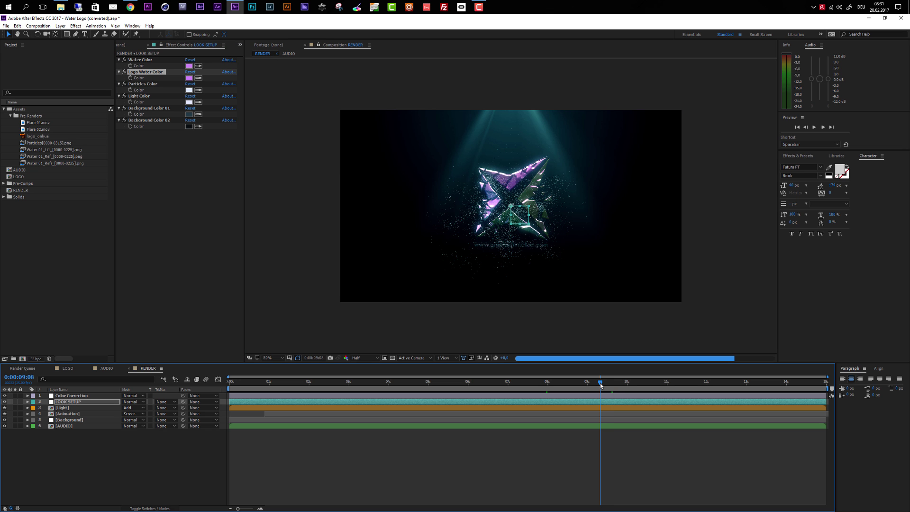
{"action": "left_click", "coordinate": [589, 389]}
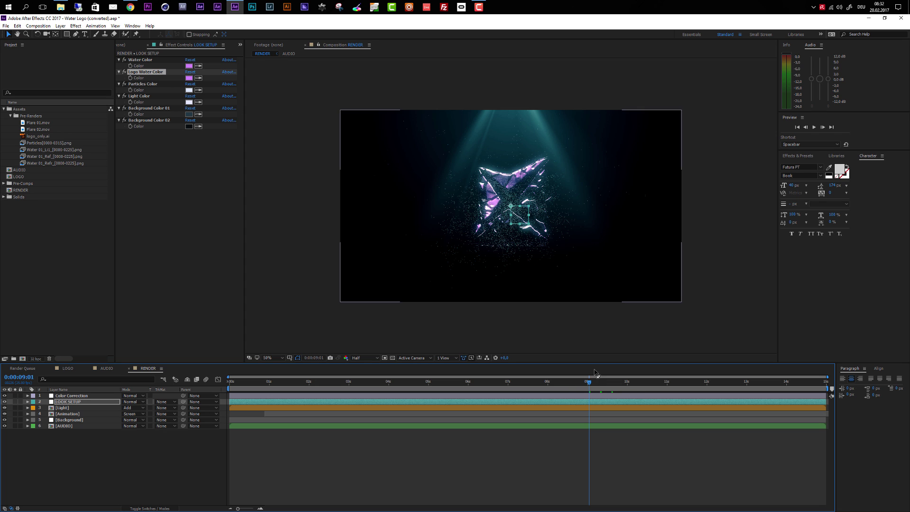
{"action": "left_click", "coordinate": [573, 384]}
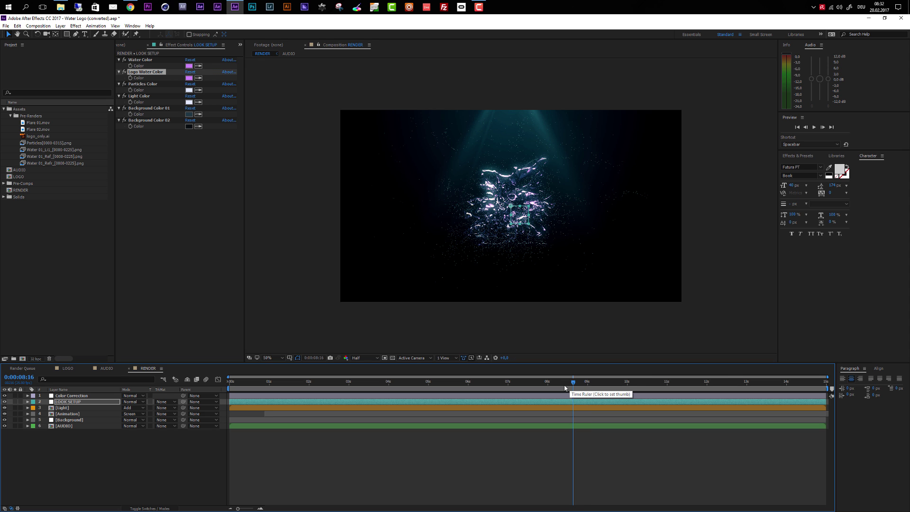
{"action": "scroll", "coordinate": [512, 197], "scroll_direction": "up", "scroll_amount": 1}
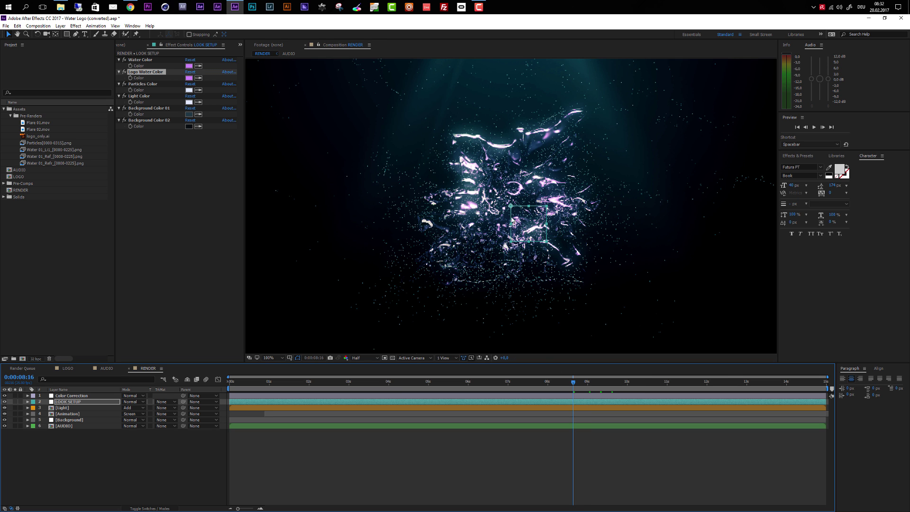
- Switch the preview to Full resolution and eyedrop the logo water purple into Particles Color
{"action": "left_click", "coordinate": [364, 358]}
{"action": "left_click", "coordinate": [365, 376]}
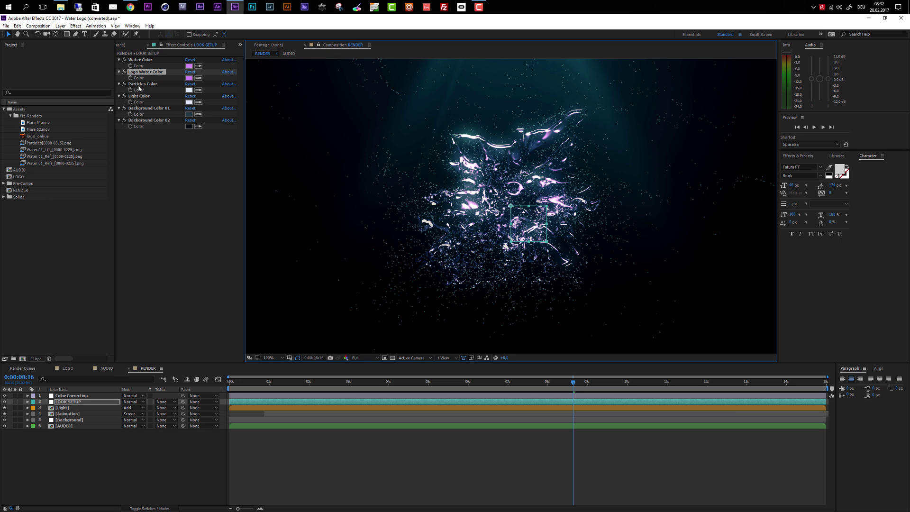
{"action": "left_click", "coordinate": [198, 90]}
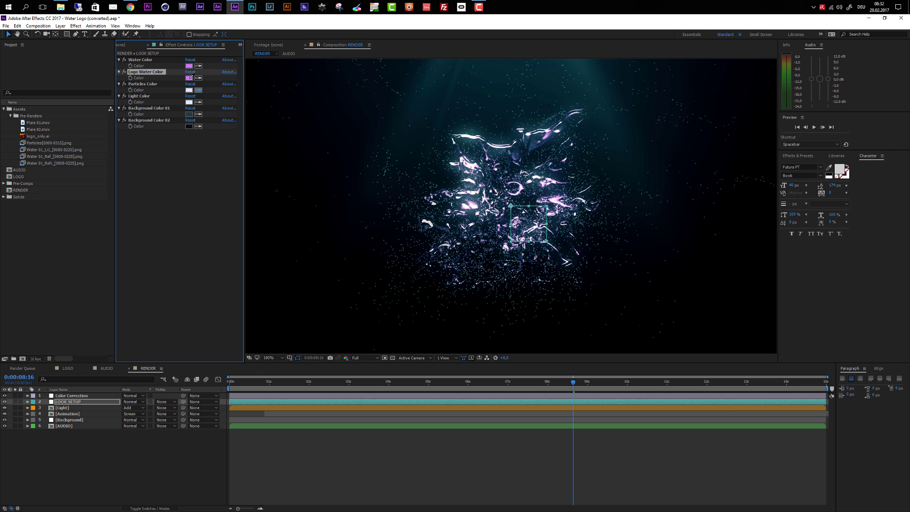
{"action": "left_click", "coordinate": [189, 78]}
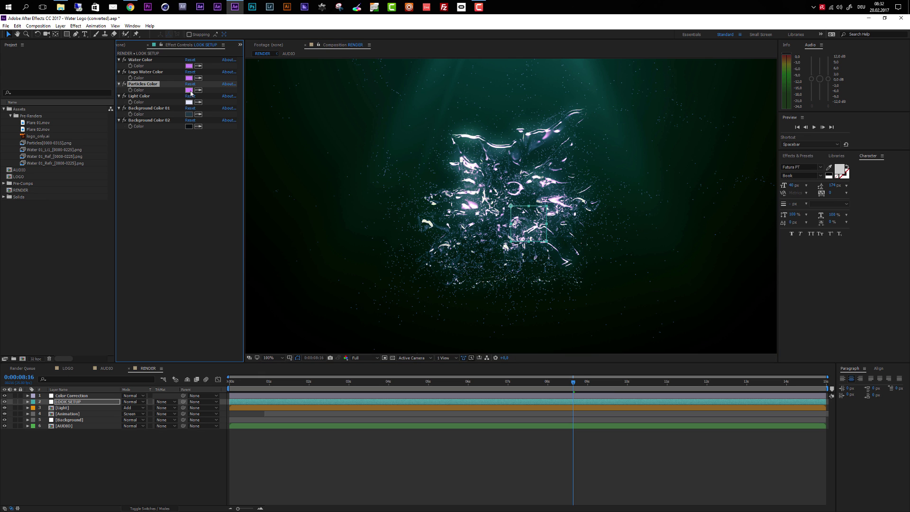
- Lighten Particles Color to a very pale lilac and zoom the viewer back to 50%
{"action": "left_click", "coordinate": [189, 90]}
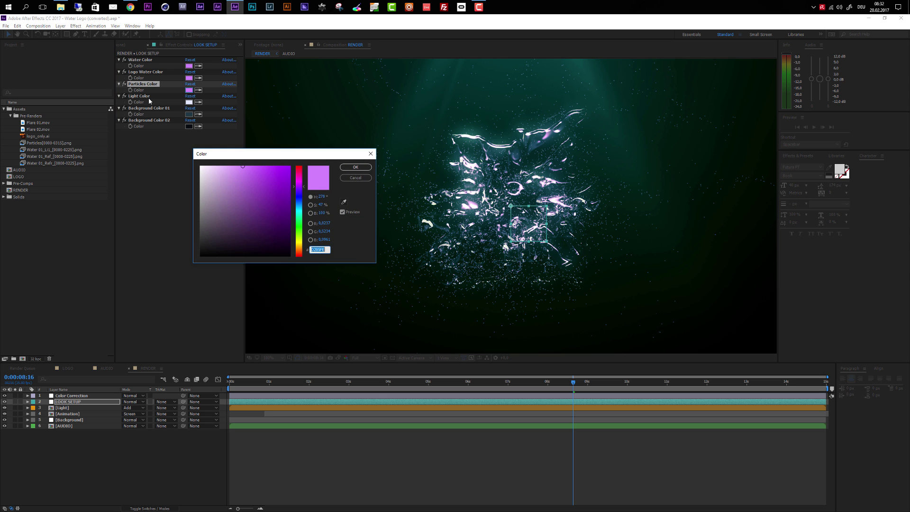
{"action": "left_click", "coordinate": [213, 163]}
{"action": "left_click", "coordinate": [212, 166]}
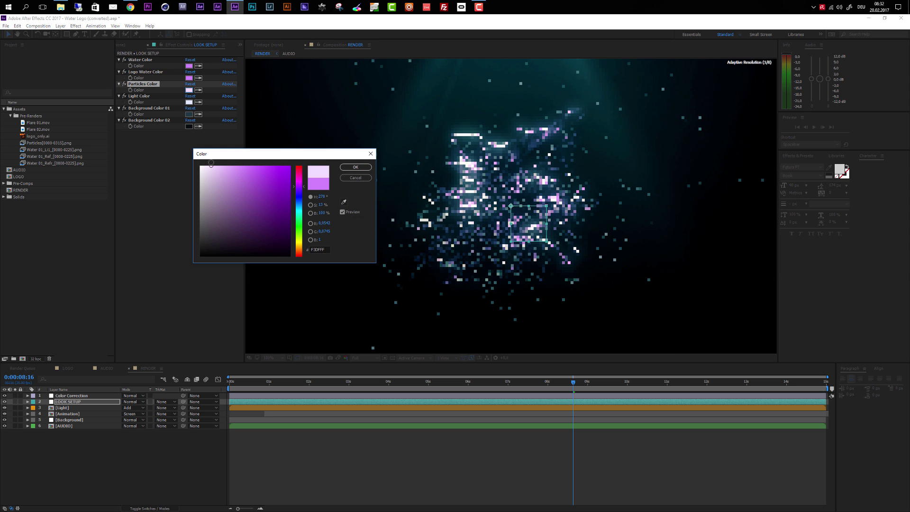
{"action": "left_click", "coordinate": [355, 166]}
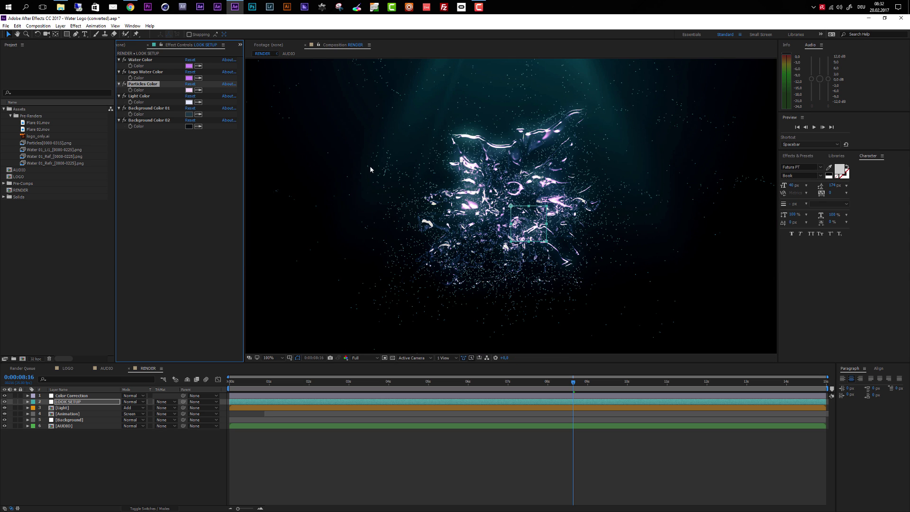
{"action": "key", "text": "comma"}
{"action": "key", "text": "comma"}
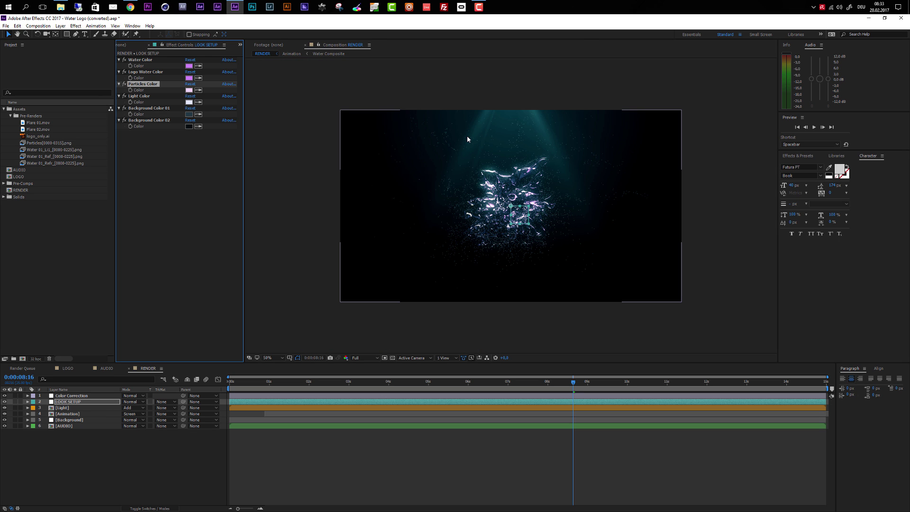
- Eyedrop the Light Color from the lilac Particles Color so the light matches
{"action": "left_click", "coordinate": [140, 97]}
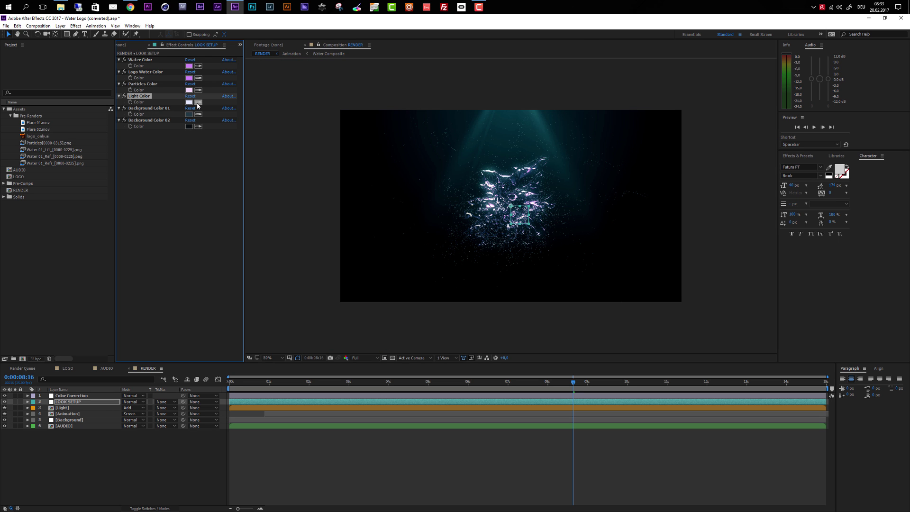
{"action": "left_click", "coordinate": [198, 104]}
{"action": "left_click", "coordinate": [190, 91]}
- Set Background Color 01 to a slightly brighter dark blue
{"action": "left_click", "coordinate": [190, 115]}
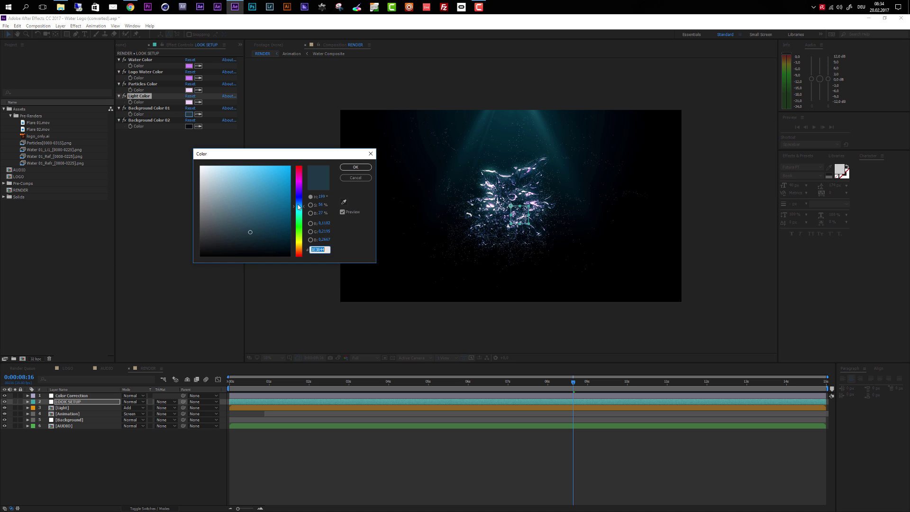
{"action": "left_click_drag", "start_coordinate": [301, 207], "coordinate": [302, 203]}
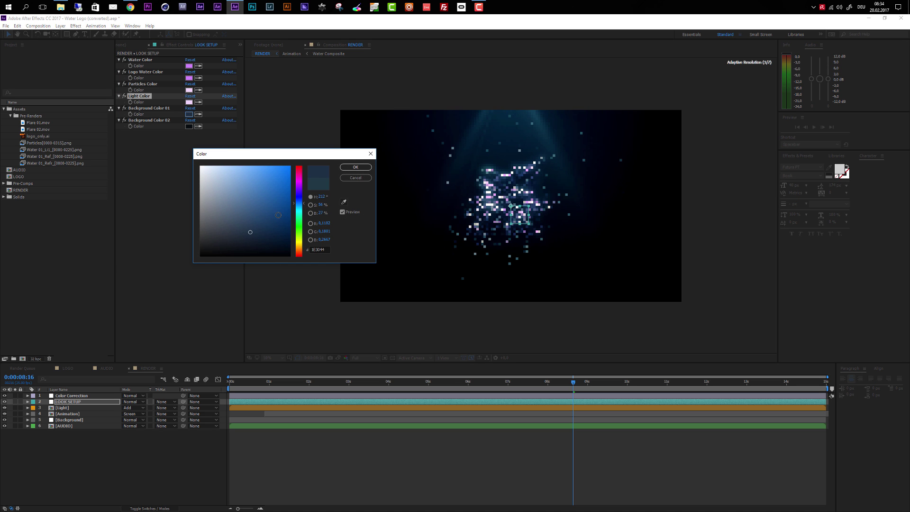
{"action": "left_click_drag", "start_coordinate": [250, 232], "coordinate": [252, 226]}
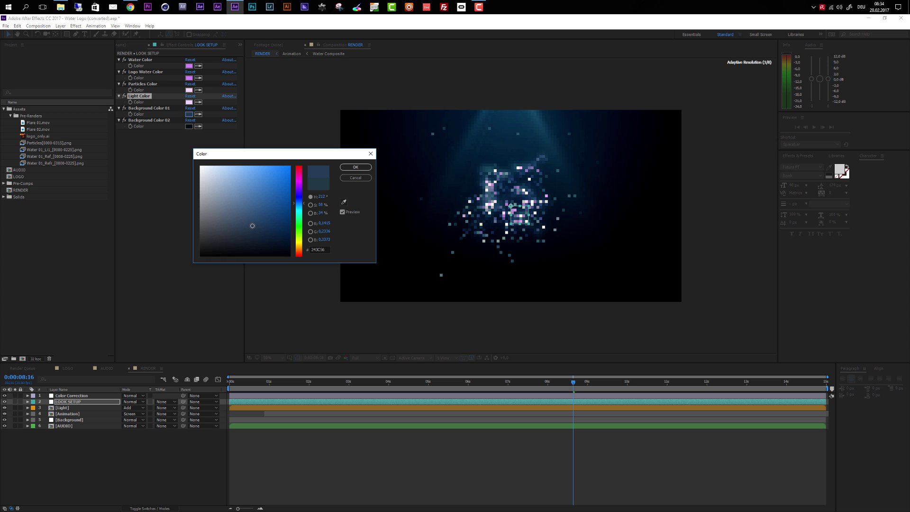
{"action": "left_click", "coordinate": [357, 168]}
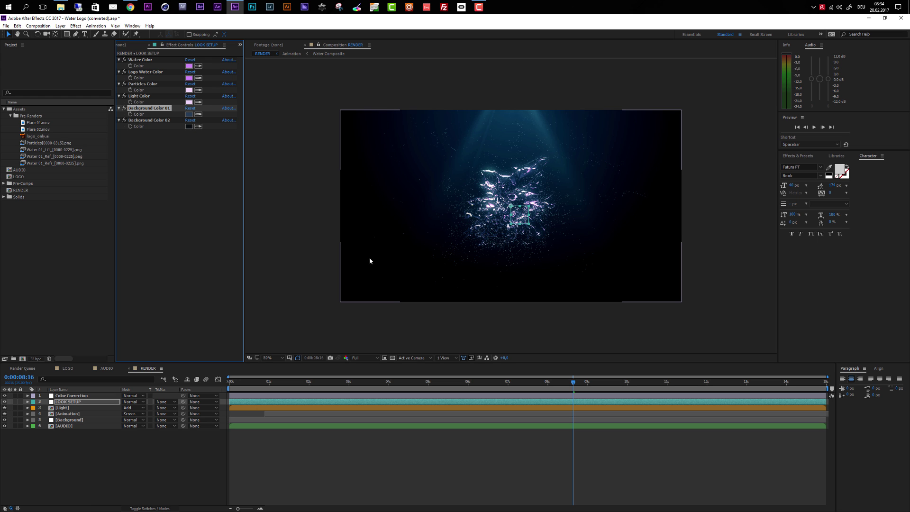
- Reset Background Color 02, then set it to a near-black dark blue
{"action": "left_click", "coordinate": [190, 120]}
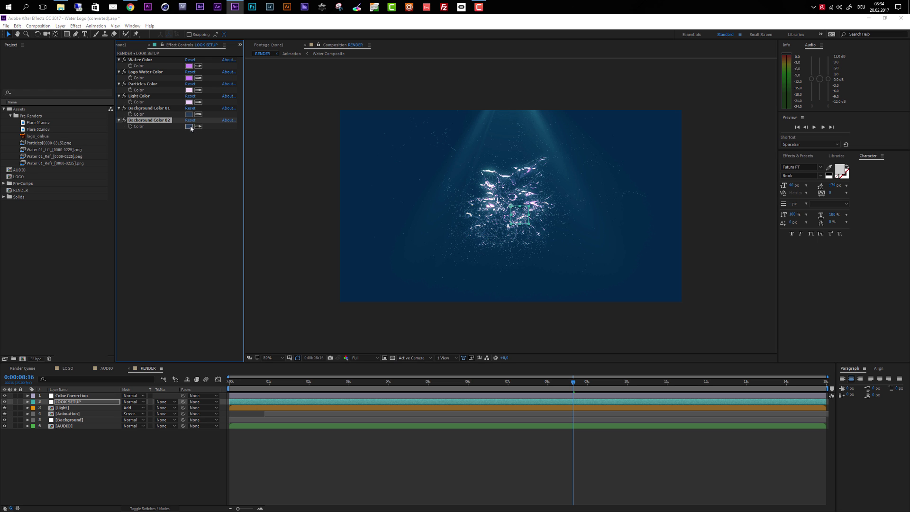
{"action": "left_click", "coordinate": [189, 126]}
{"action": "mouse_move", "coordinate": [259, 239]}
{"action": "left_mouse_down"}
{"action": "mouse_move", "coordinate": [253, 232]}
{"action": "mouse_move", "coordinate": [254, 251]}
{"action": "left_mouse_up"}
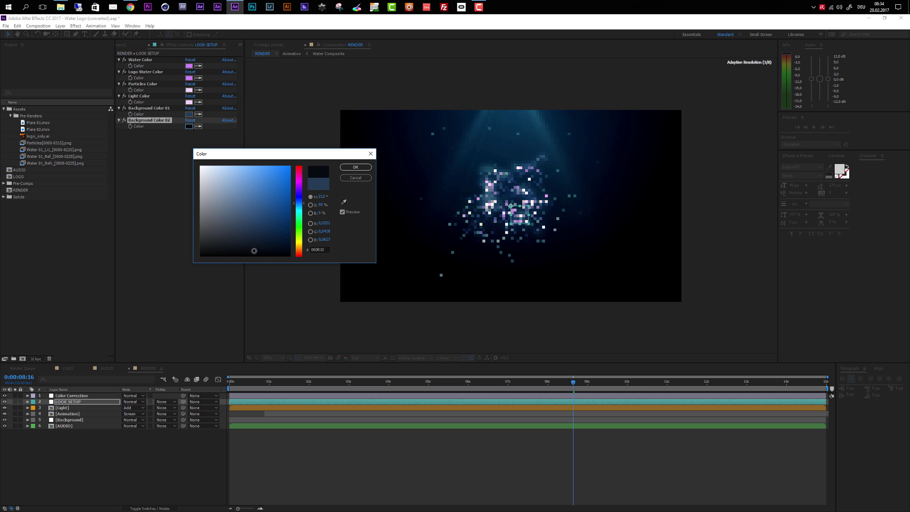
{"action": "left_click", "coordinate": [355, 167]}
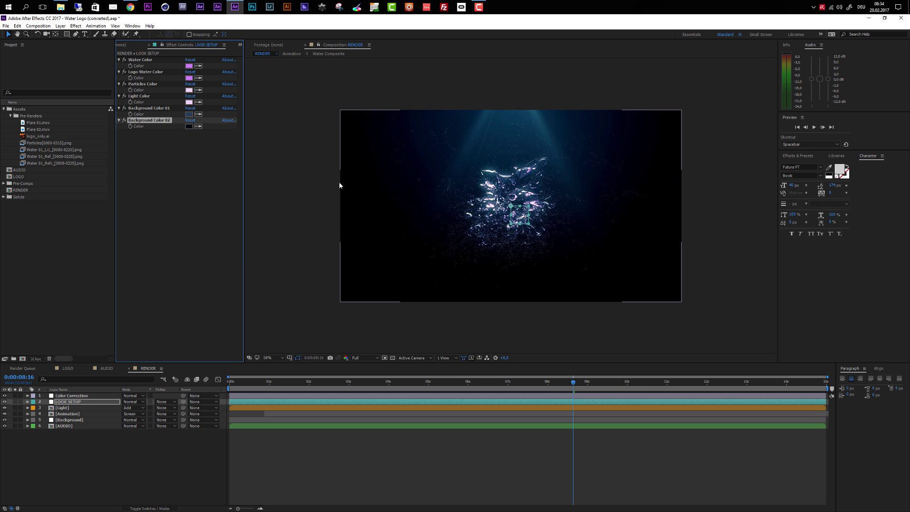
{"action": "left_click", "coordinate": [72, 396]}
{"action": "left_click", "coordinate": [4, 395]}
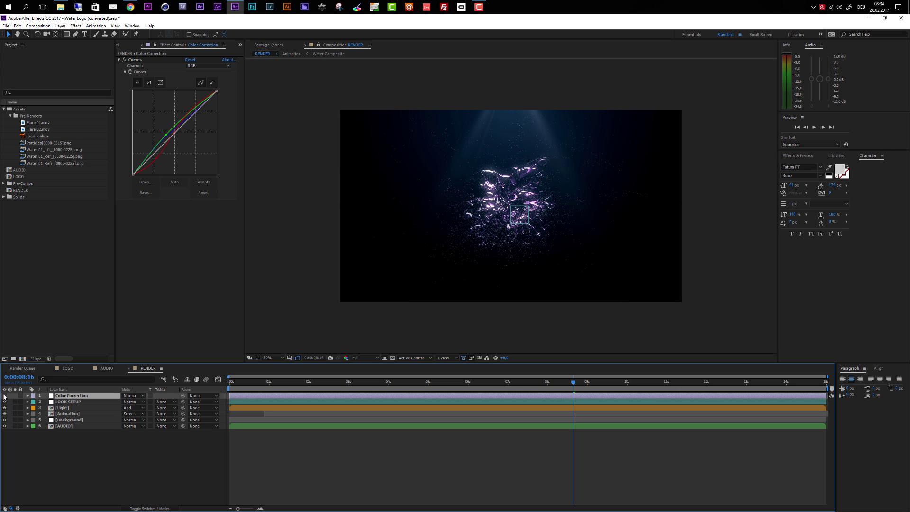
{"action": "key", "text": "slash"}
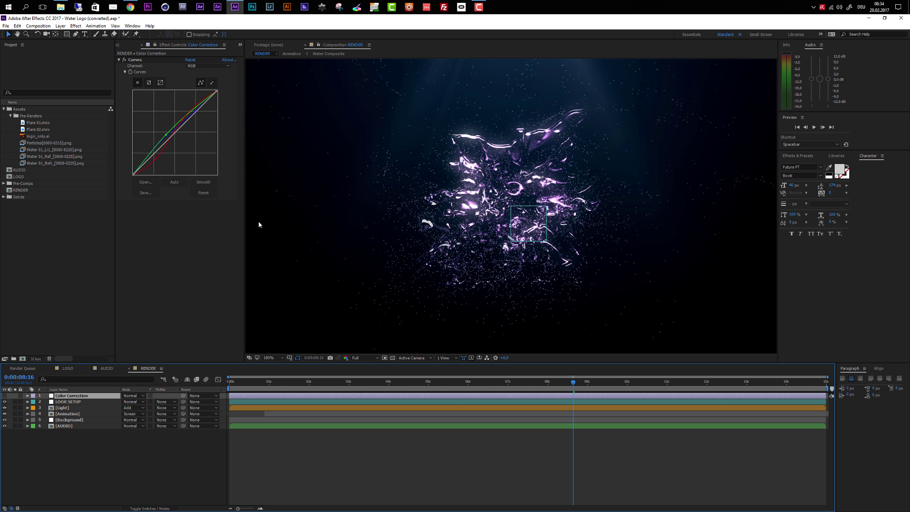
{"action": "left_click", "coordinate": [5, 395]}
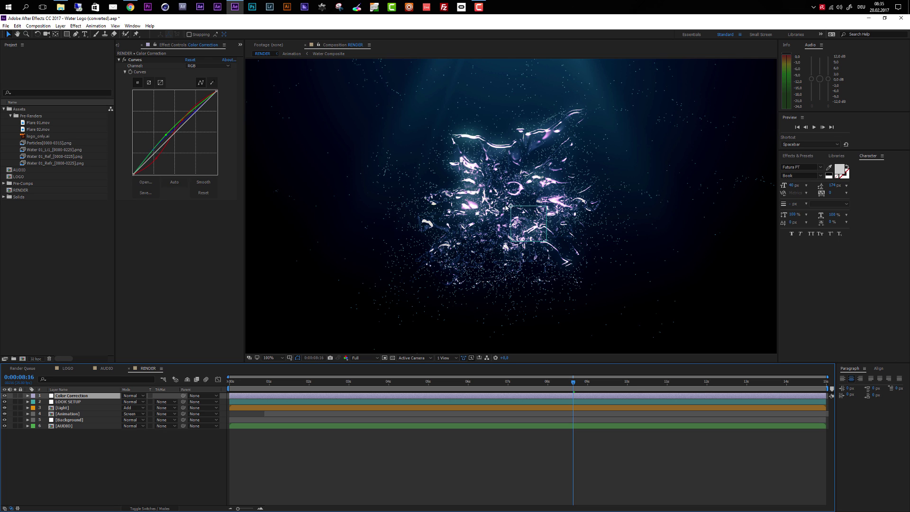
{"action": "key", "text": "comma"}
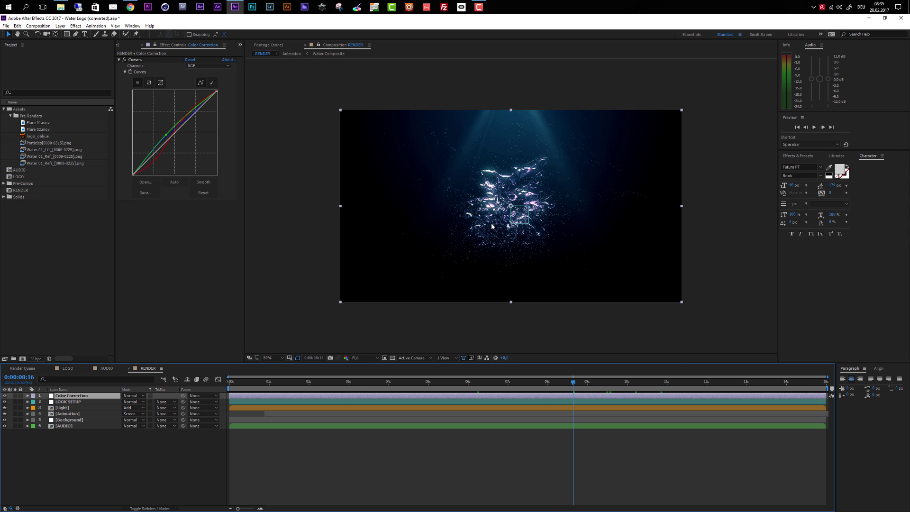